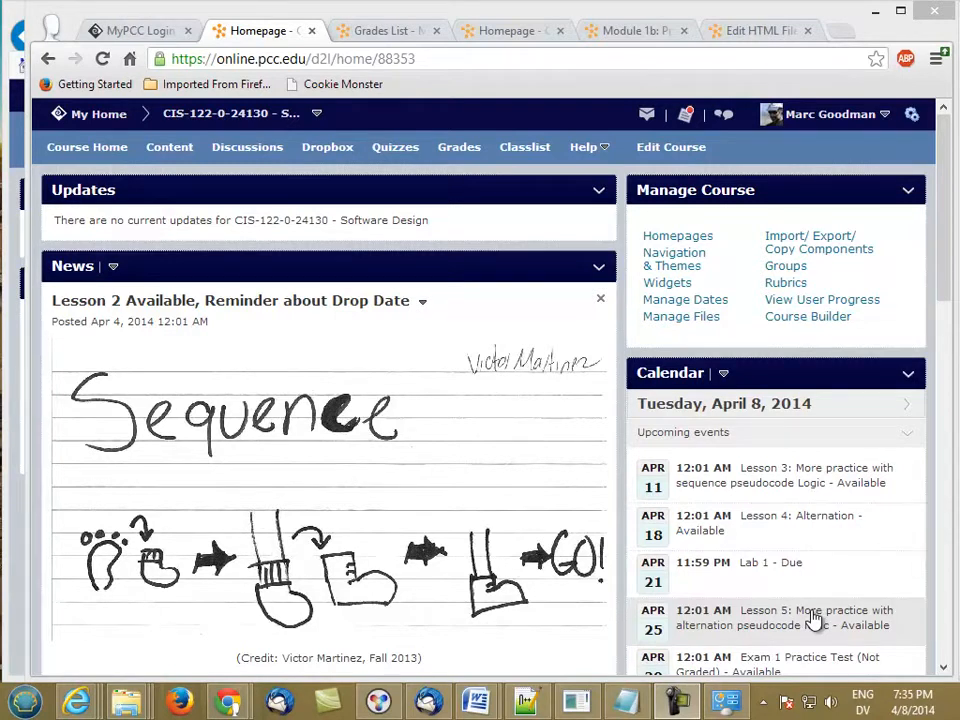
# - Switch to the Internet Explorer window with the Online Instructor Orientation course and change the viewing role to Student
pyautogui.click(8, 614)
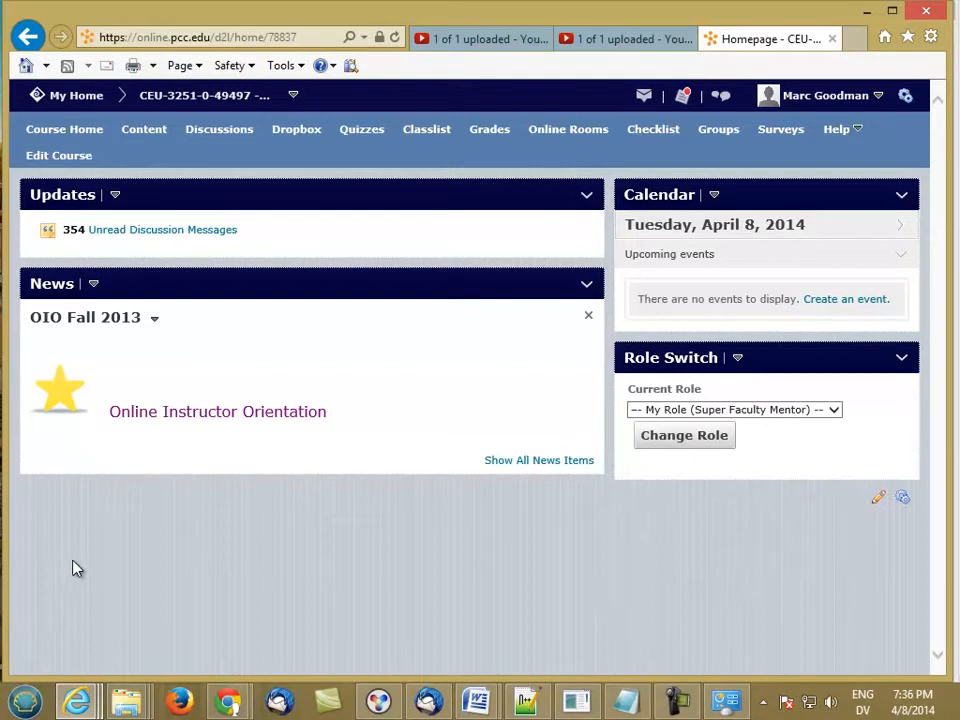
pyautogui.click(836, 413)
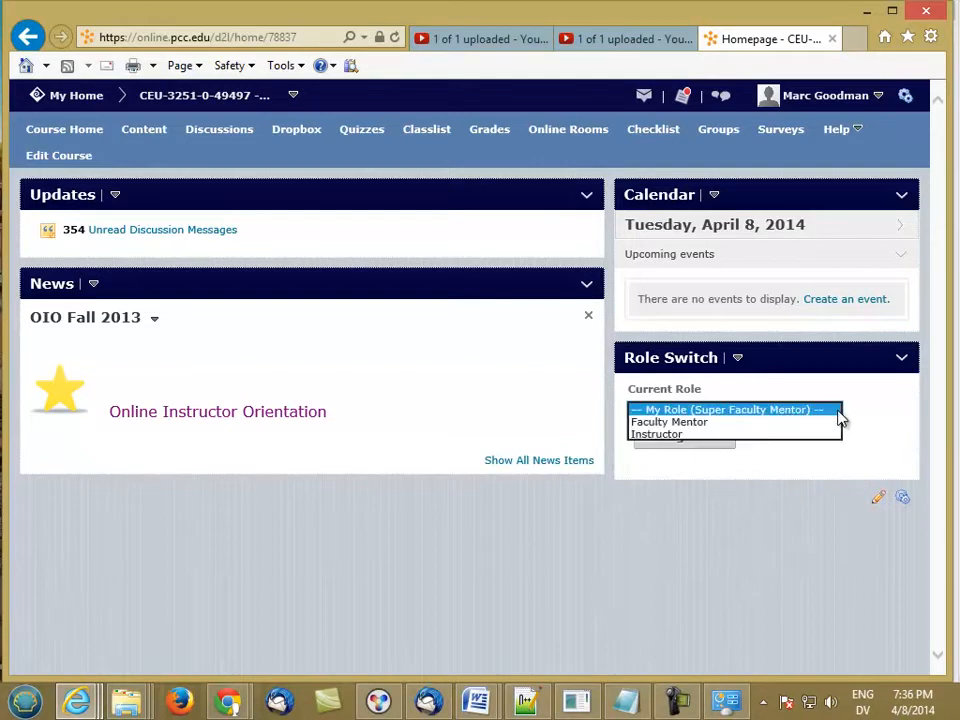
pyautogui.click(784, 447)
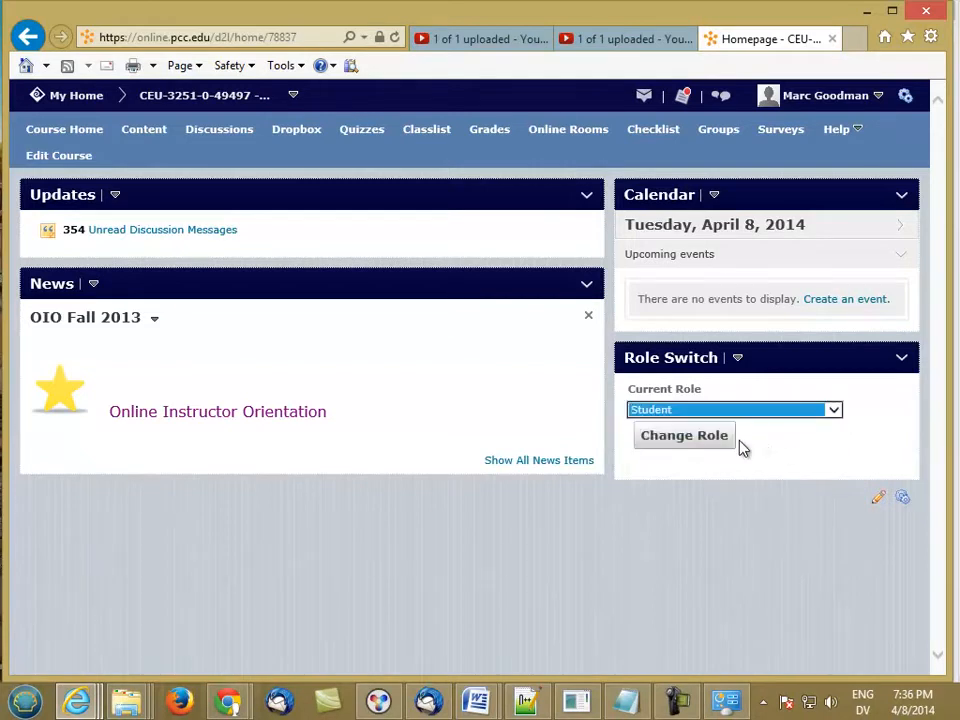
pyautogui.click(706, 440)
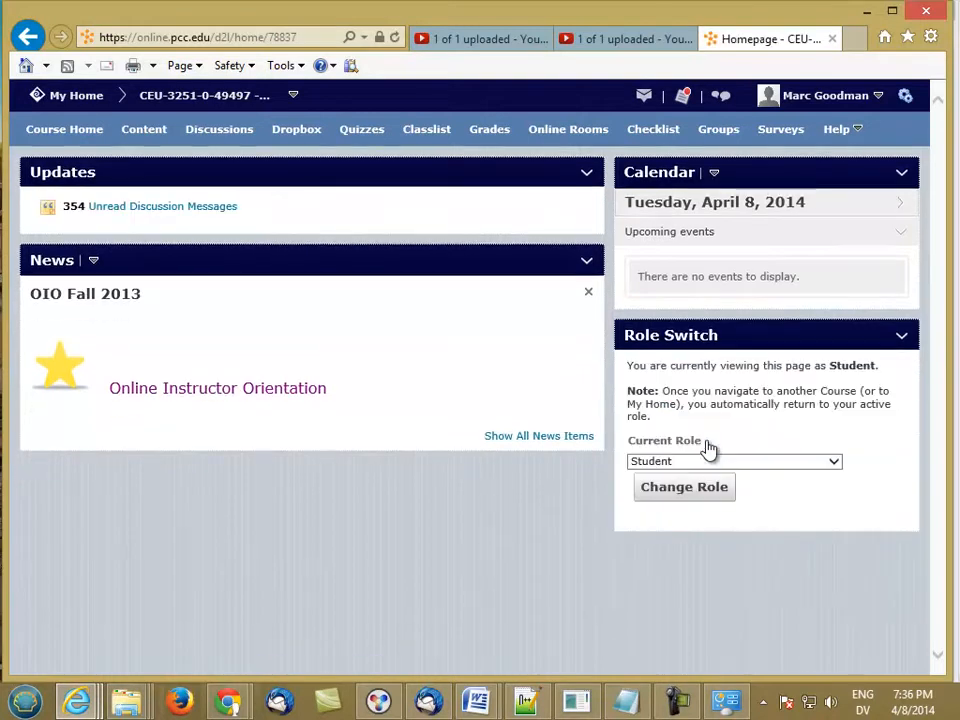
# - Check the course's table of contents as a student, and open the dropbox folder "Activity 4: Finish the development (lab) tasks"
pyautogui.click(152, 136)
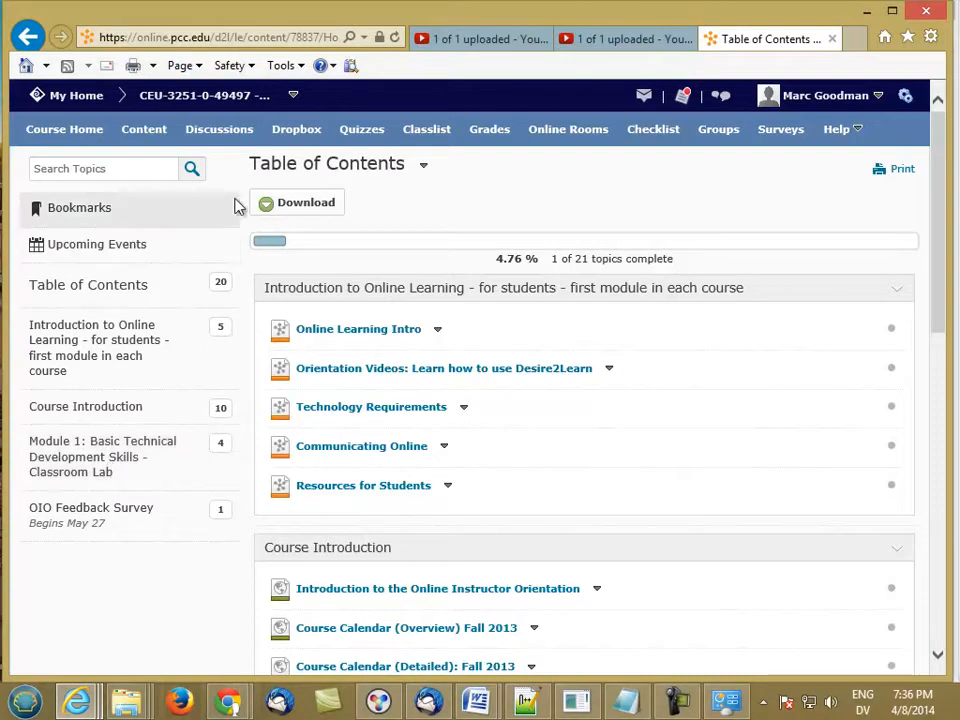
pyautogui.click(285, 136)
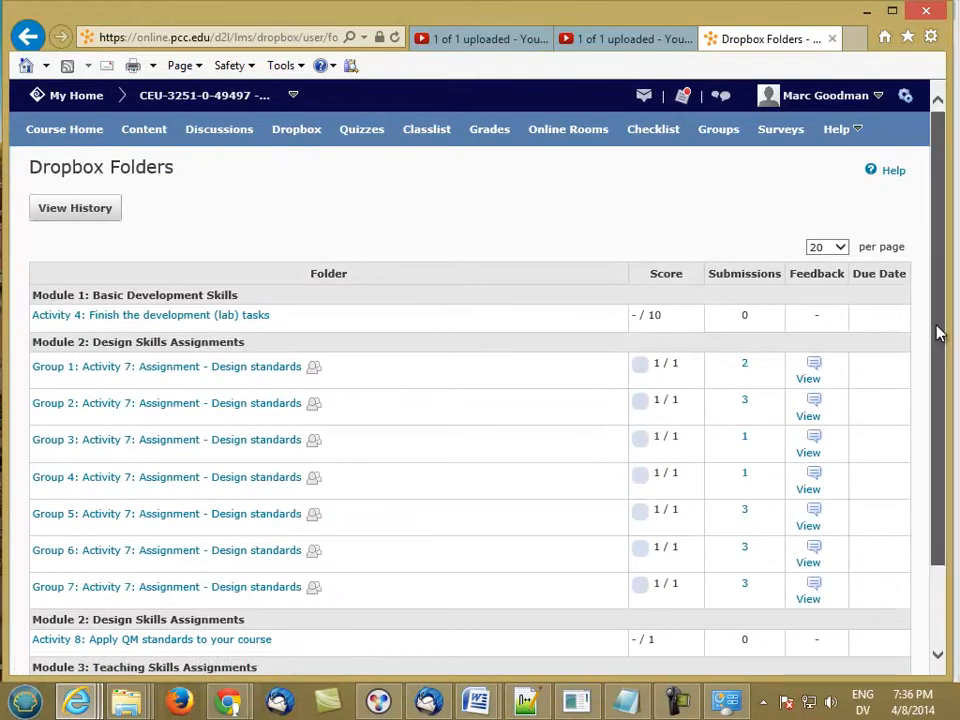
pyautogui.click(202, 316)
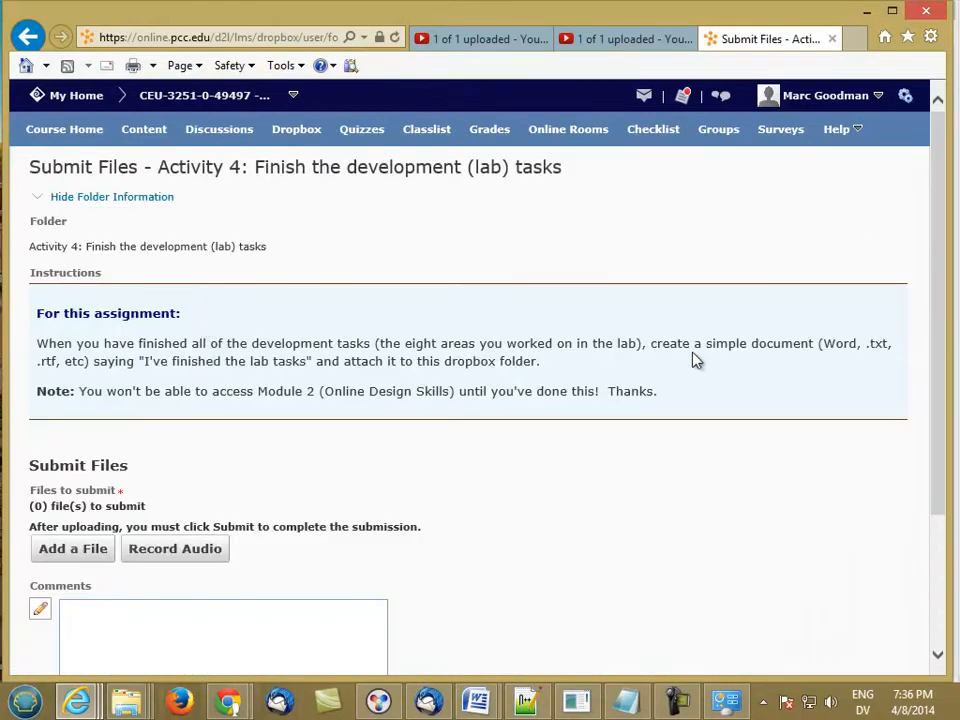
# - Attach copyrightStudentLetter.txt from the Downloads folder to the Activity 4 dropbox and submit it
pyautogui.click(72, 548)
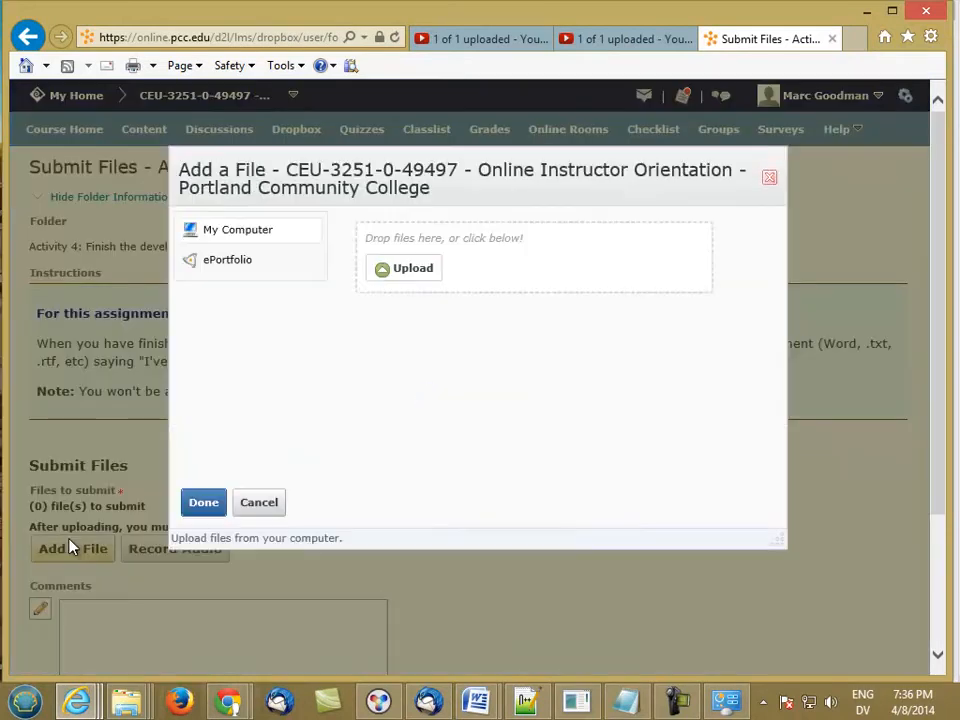
pyautogui.moveTo(126, 701)
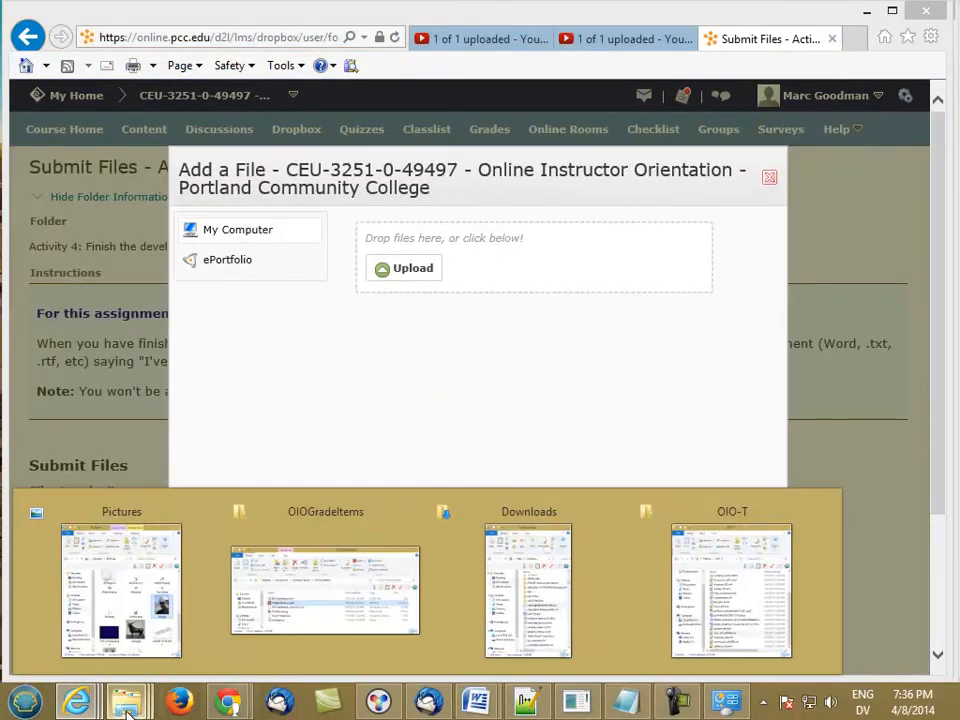
pyautogui.click(529, 650)
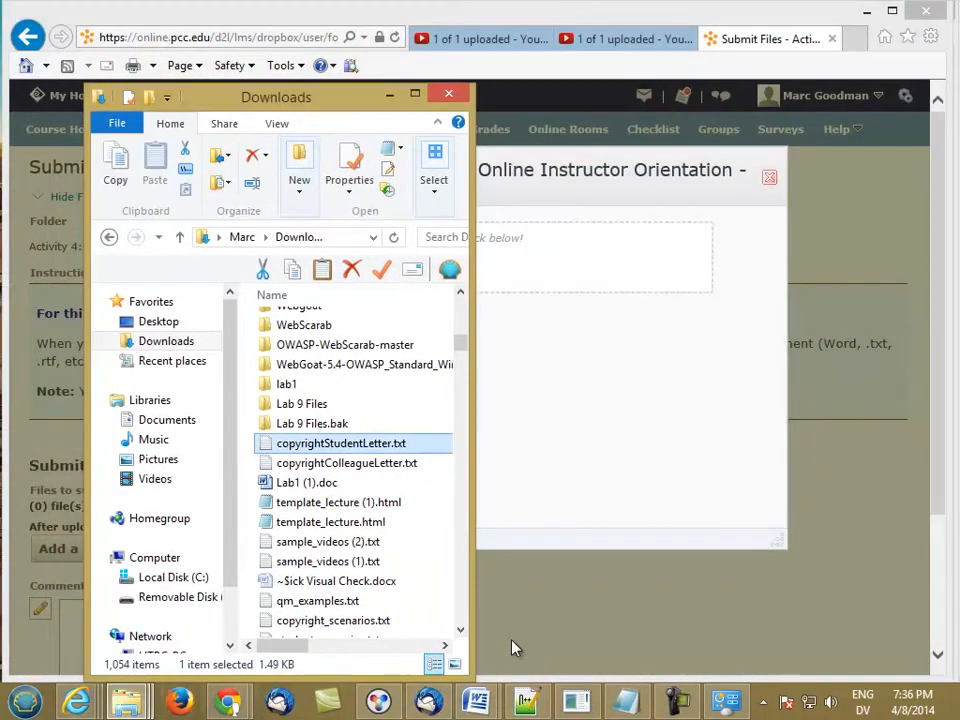
pyautogui.moveTo(345, 446); pyautogui.dragTo(588, 268)
pyautogui.click(594, 176)
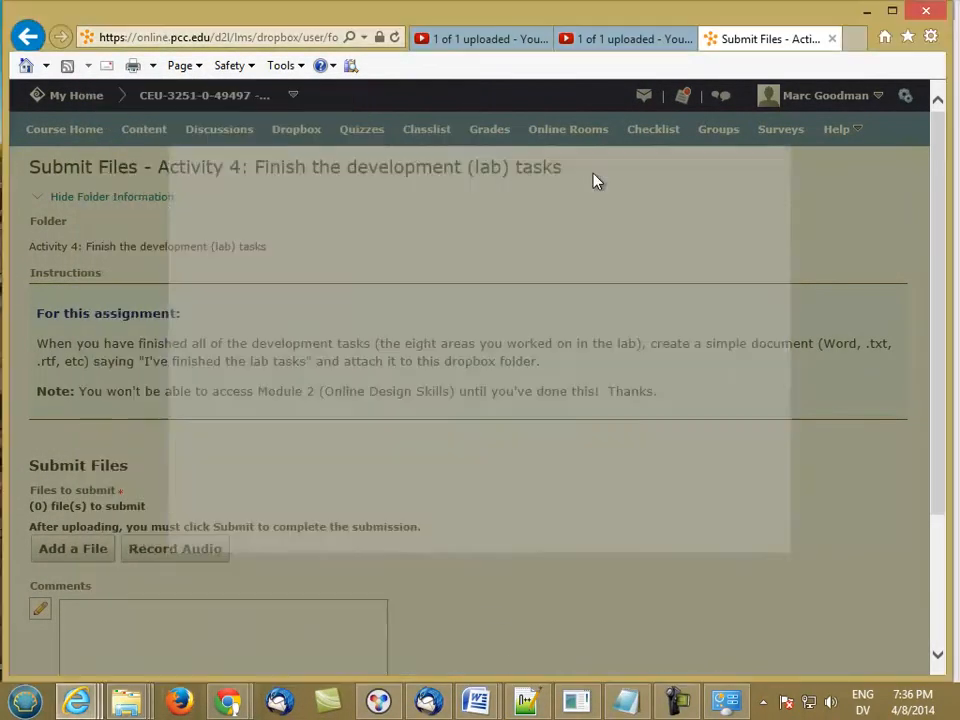
pyautogui.click(205, 501)
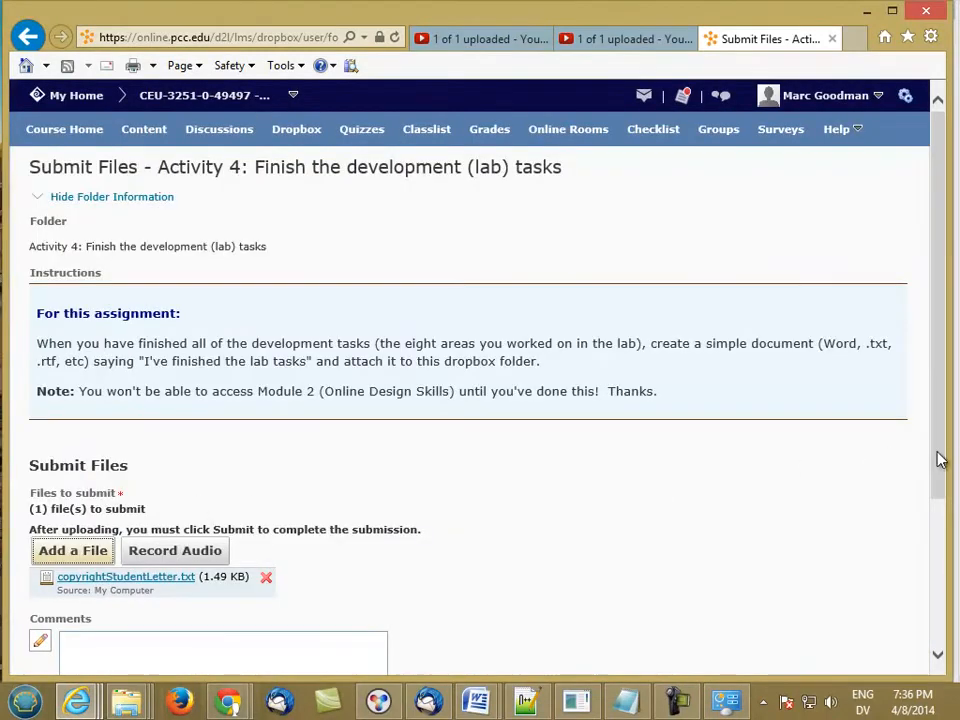
pyautogui.moveTo(938, 456); pyautogui.dragTo(938, 634)
pyautogui.click(74, 646)
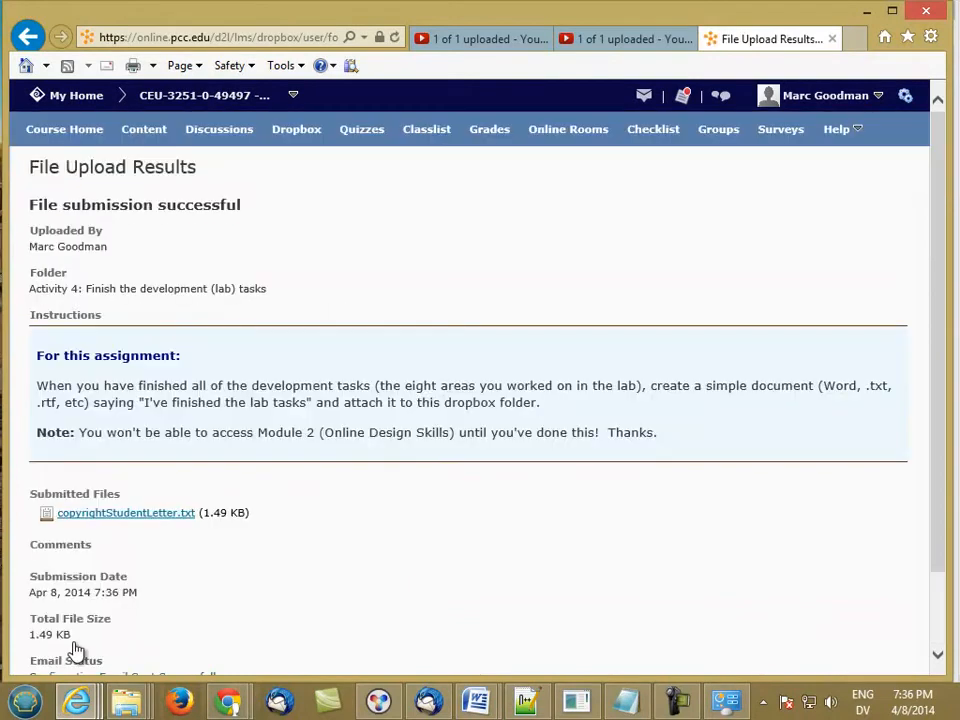
# - Open "Activity 8: Apply QM standards to your course" in the course content under Module 2: Online Design Skills
pyautogui.click(146, 141)
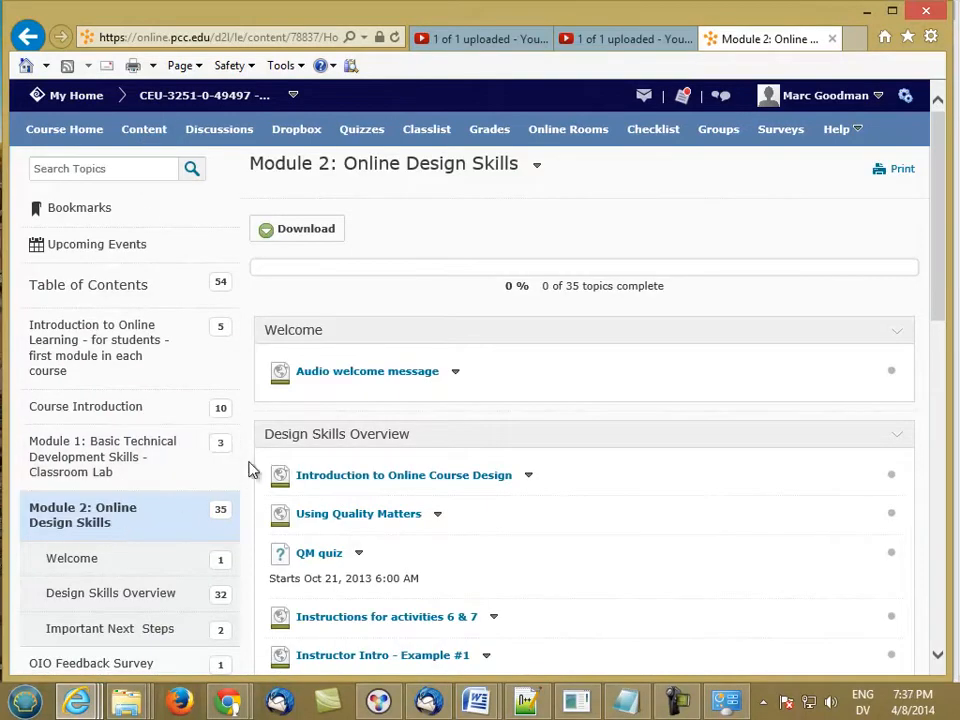
pyautogui.moveTo(936, 300); pyautogui.dragTo(930, 571)
pyautogui.click(428, 533)
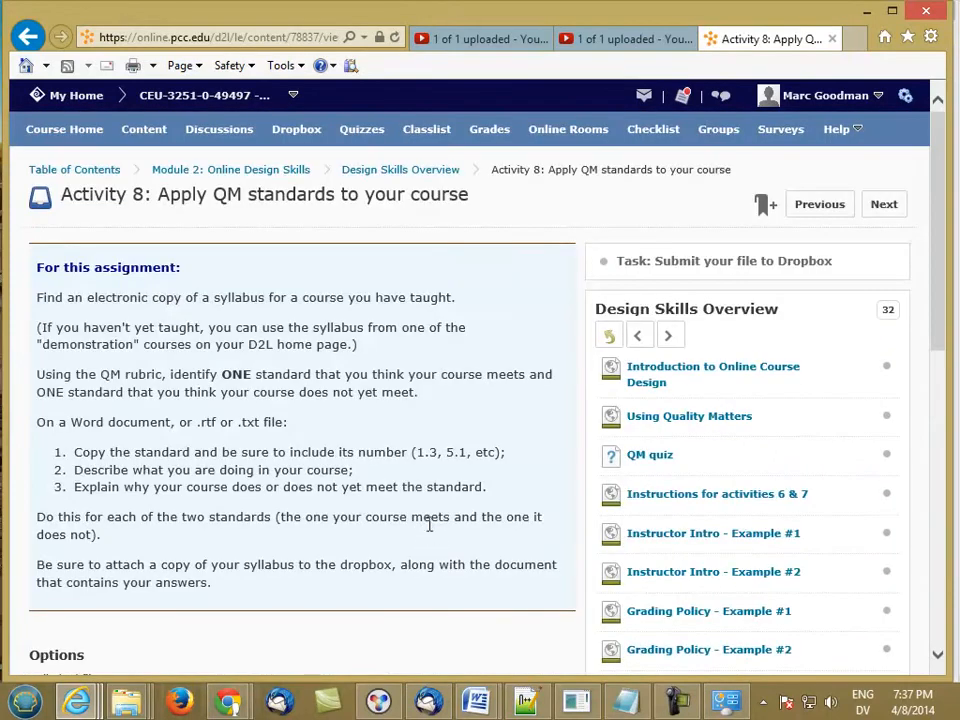
# - Upload copyrightStudentLetter.txt from the Downloads folder to Activity 8 and submit it to the dropbox
pyautogui.moveTo(937, 286); pyautogui.dragTo(928, 441)
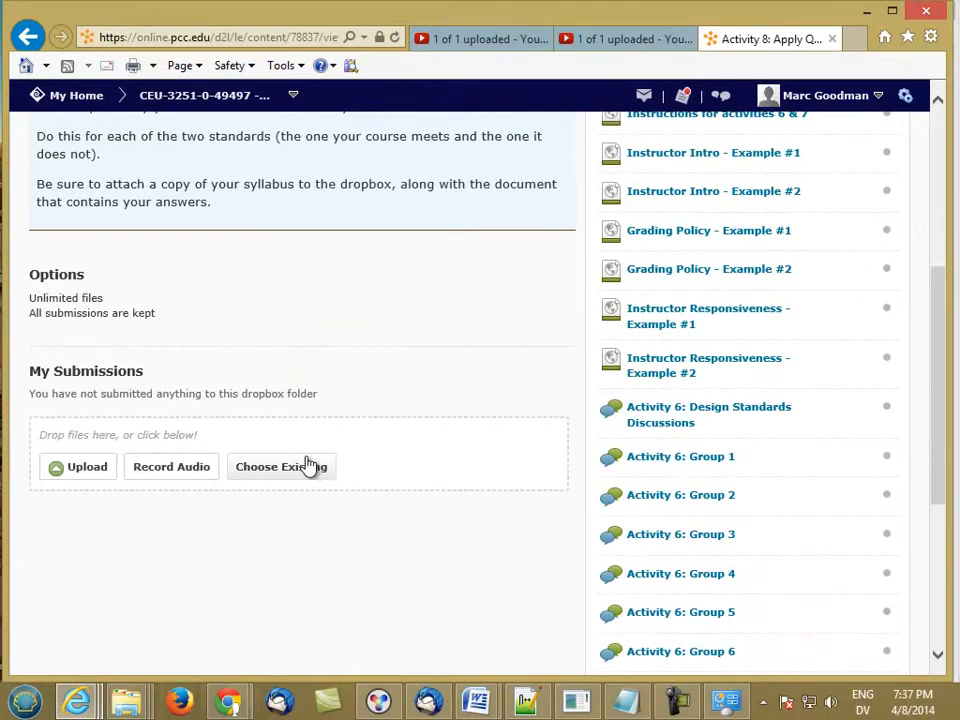
pyautogui.click(87, 470)
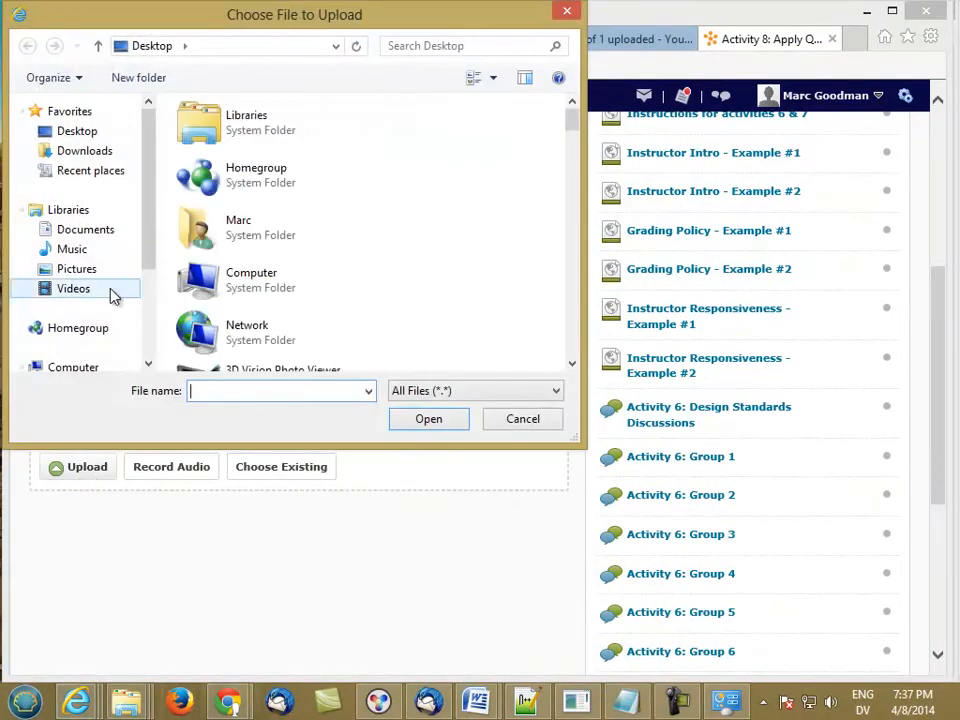
pyautogui.click(85, 153)
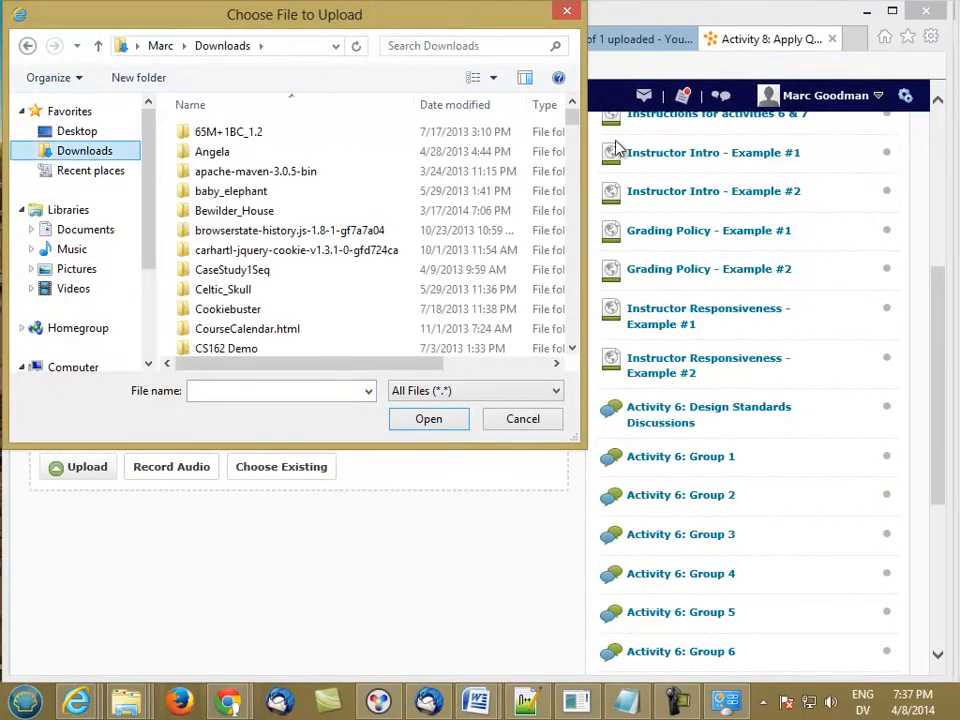
pyautogui.click(480, 106)
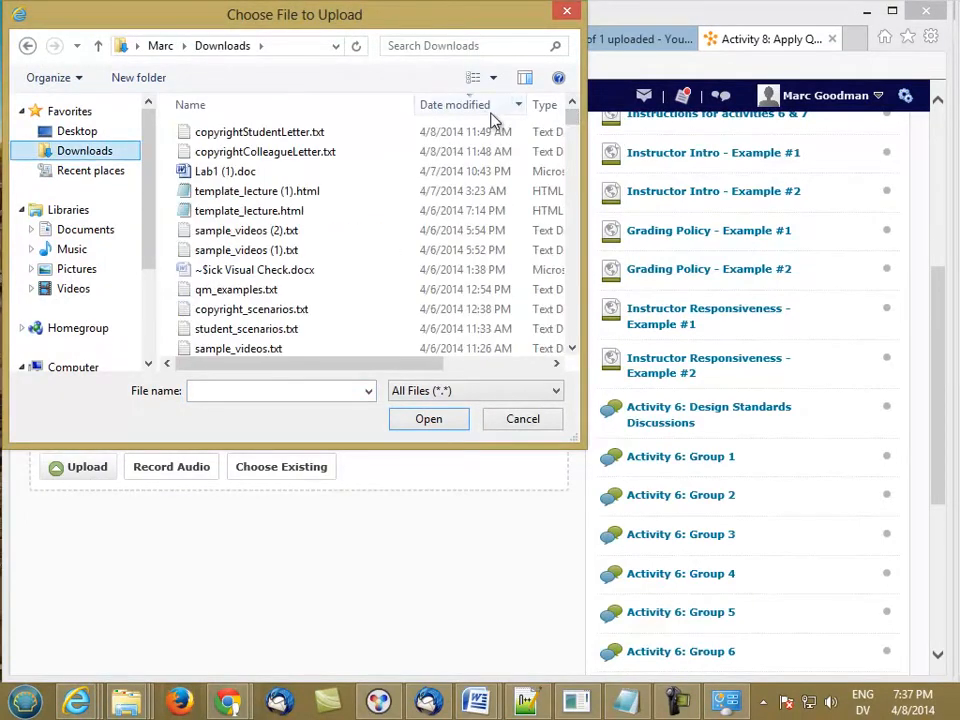
pyautogui.doubleClick(318, 132)
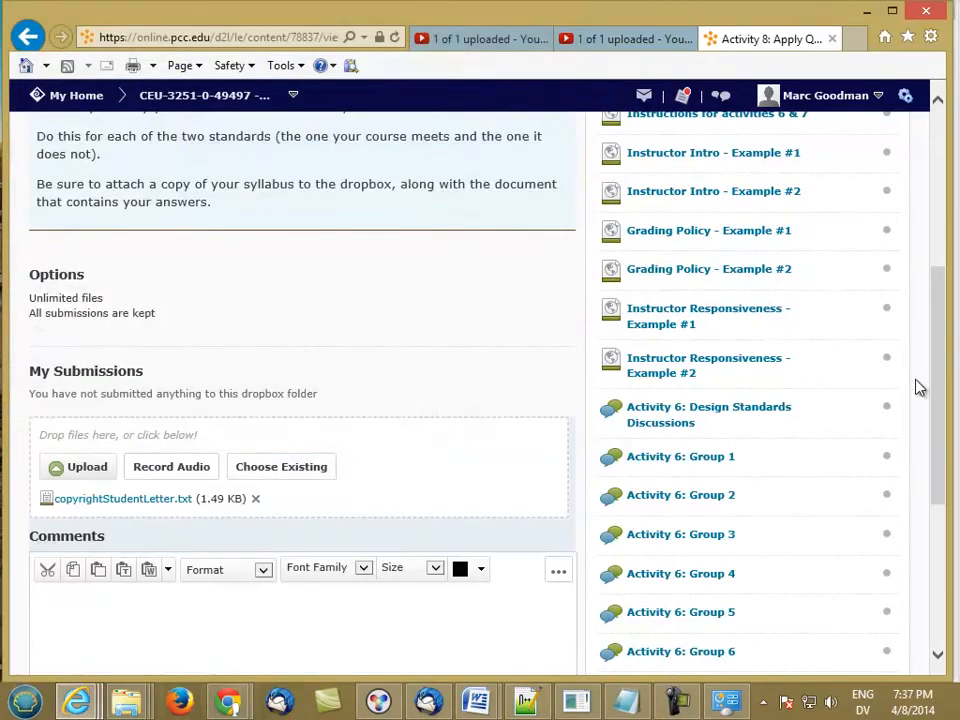
pyautogui.scroll(-3, 928, 561)
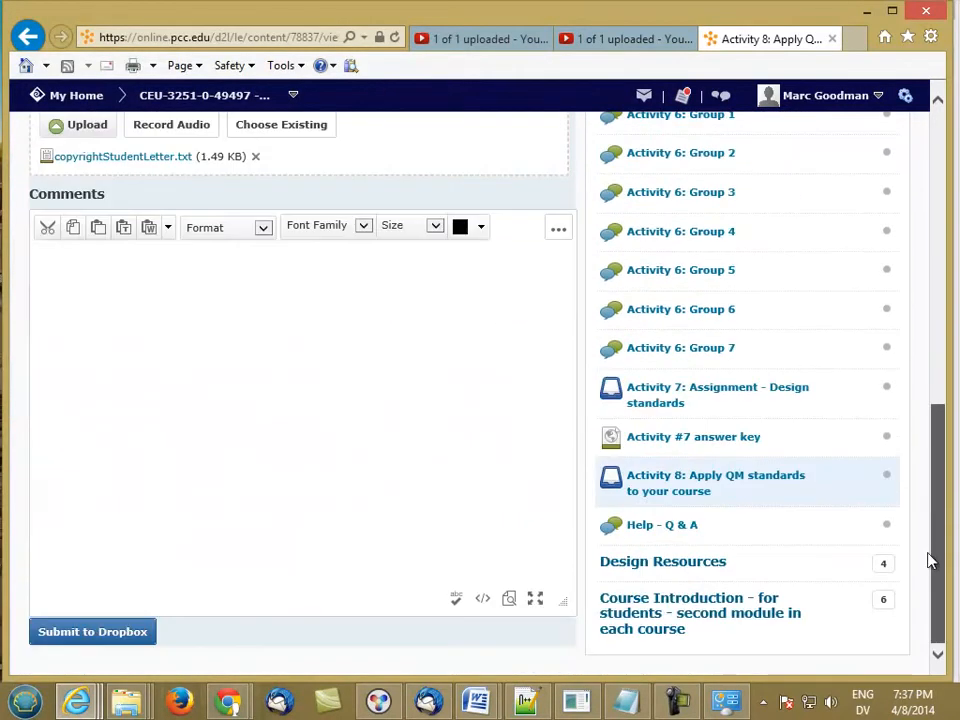
pyautogui.click(90, 634)
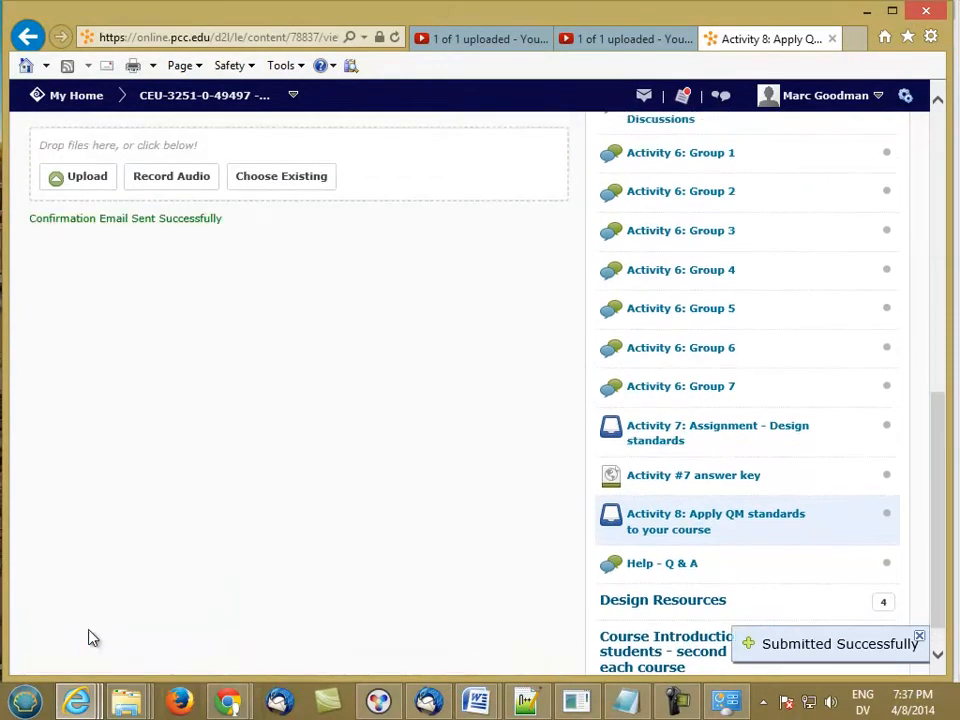
# - Return to the course content and open Module 3: Online Teaching Skills to view its topics as a student
pyautogui.moveTo(940, 407); pyautogui.dragTo(940, 110)
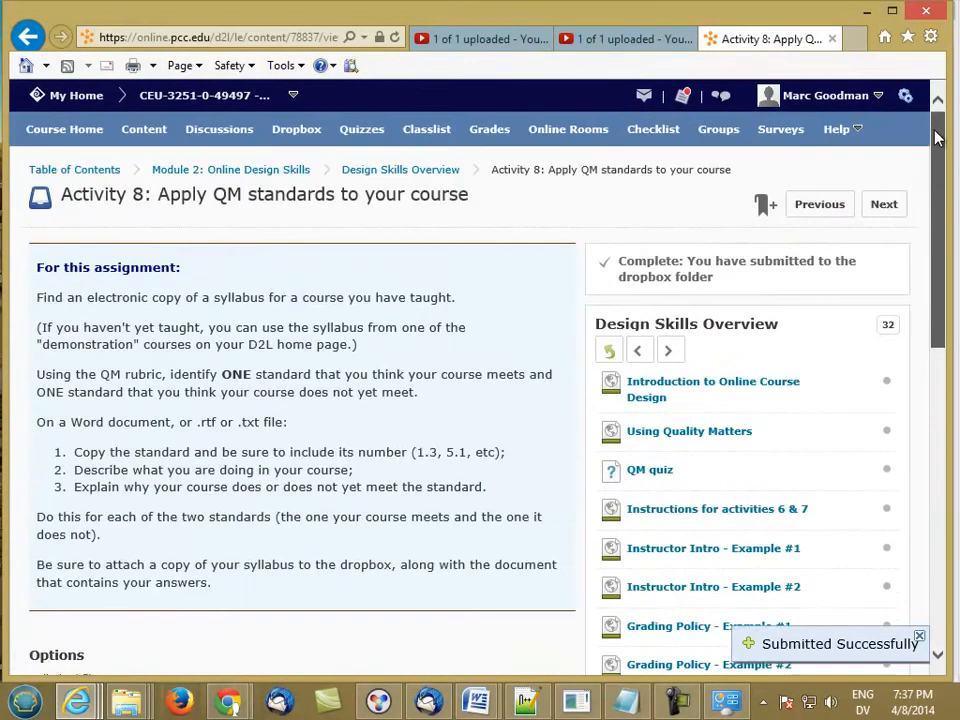
pyautogui.click(139, 137)
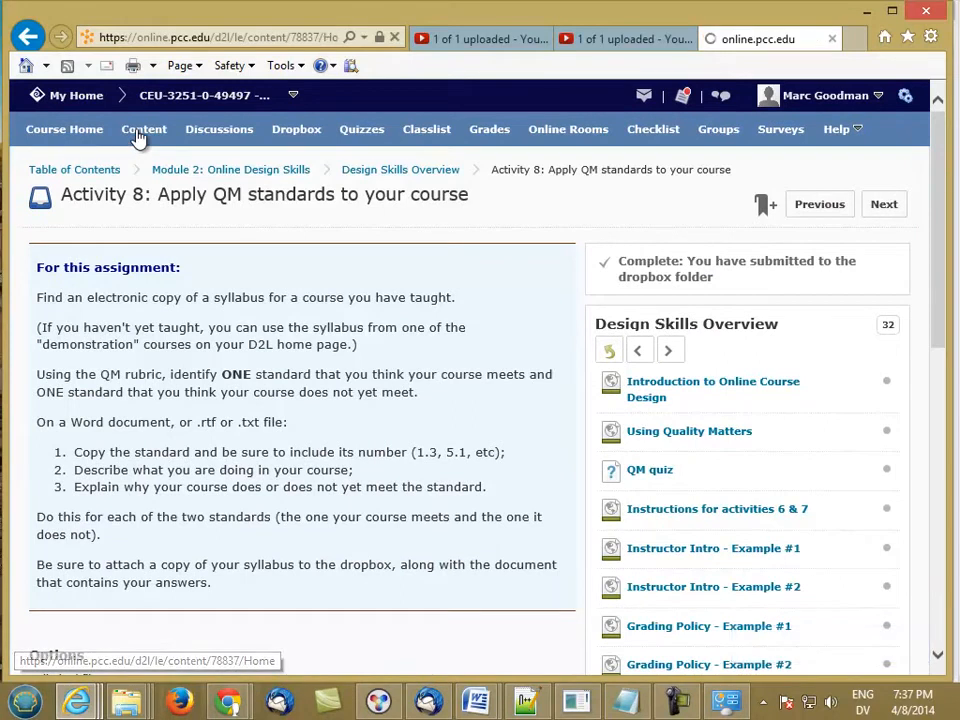
pyautogui.moveTo(934, 234); pyautogui.dragTo(937, 317)
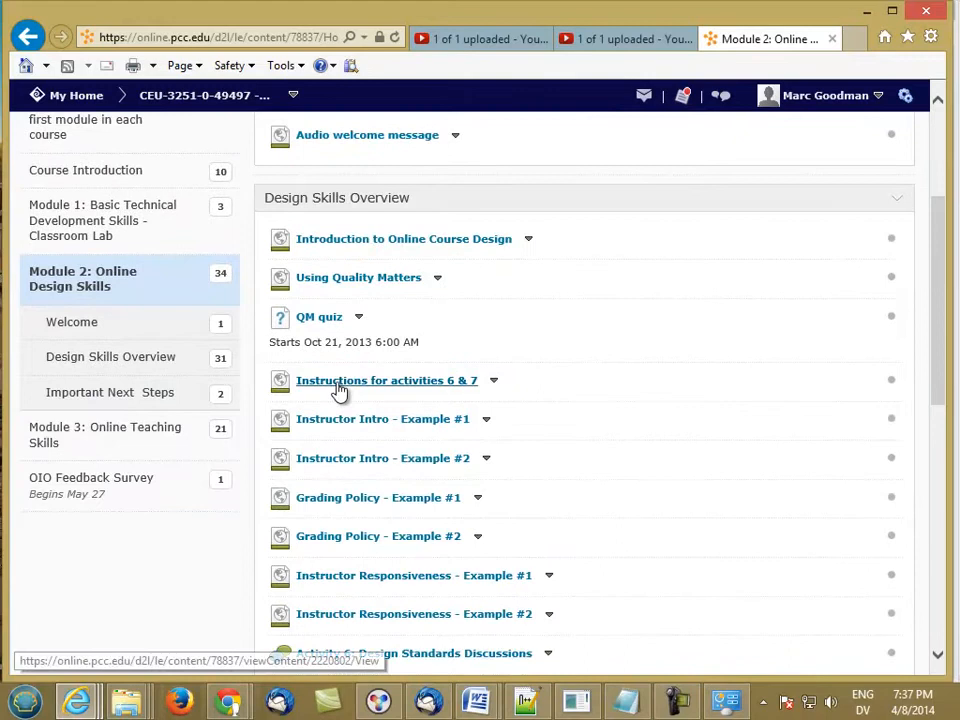
pyautogui.click(148, 438)
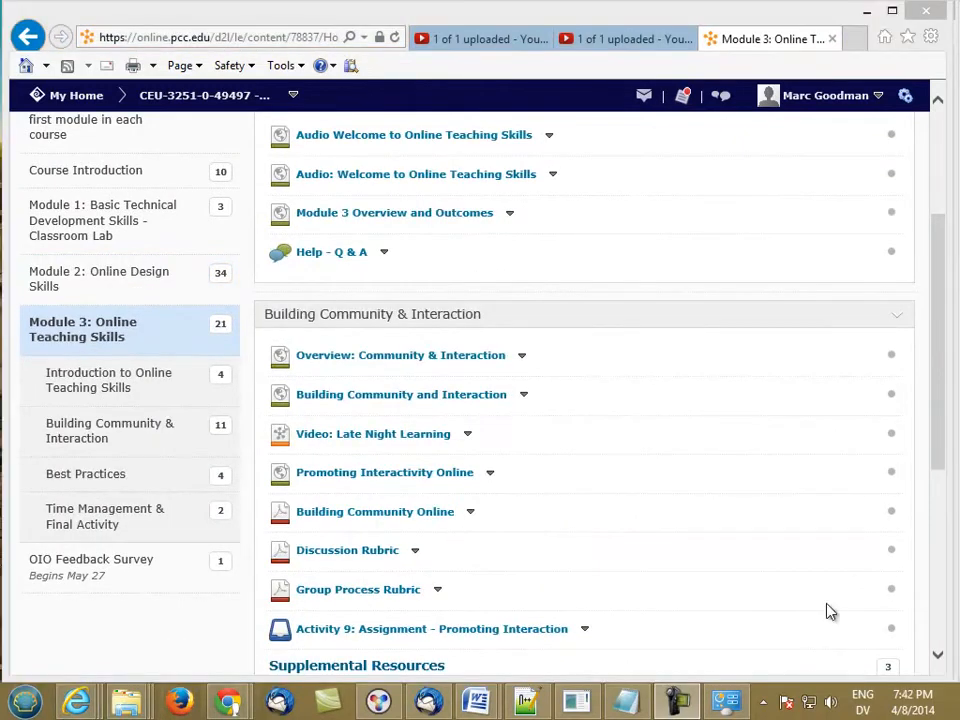
# - Go back to the course homepage and change the viewing role to Instructor
pyautogui.moveTo(943, 452); pyautogui.dragTo(950, 259)
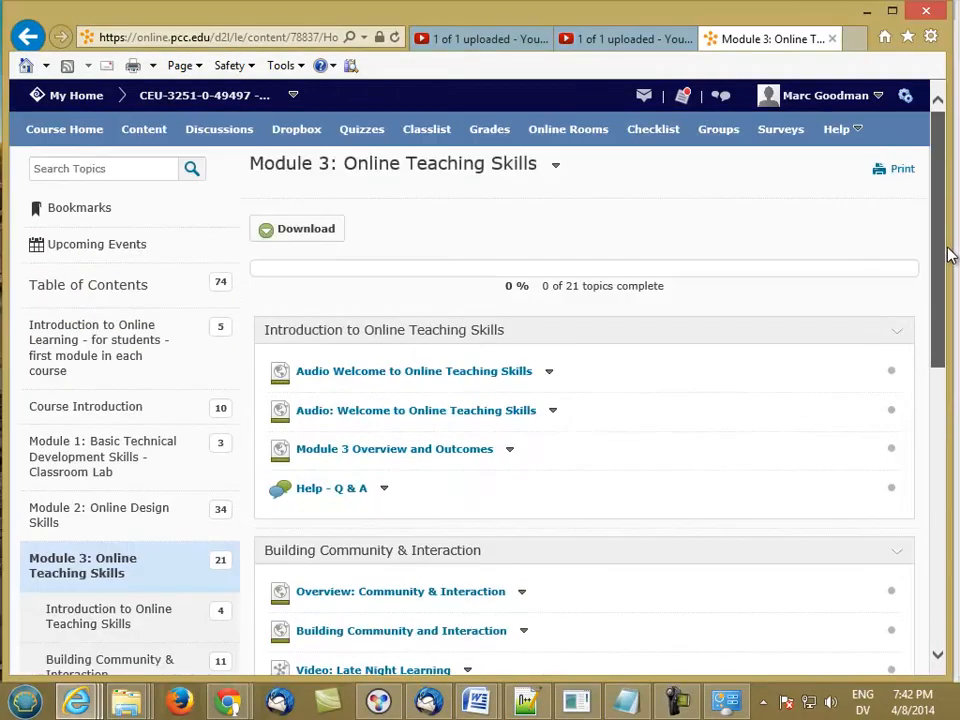
pyautogui.click(84, 143)
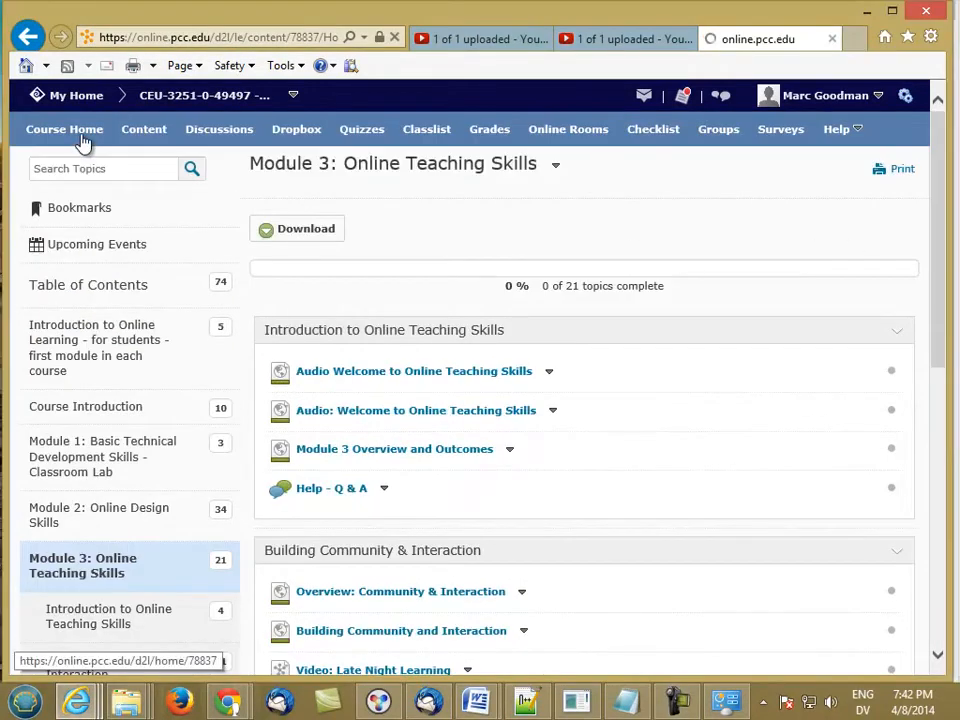
pyautogui.click(833, 462)
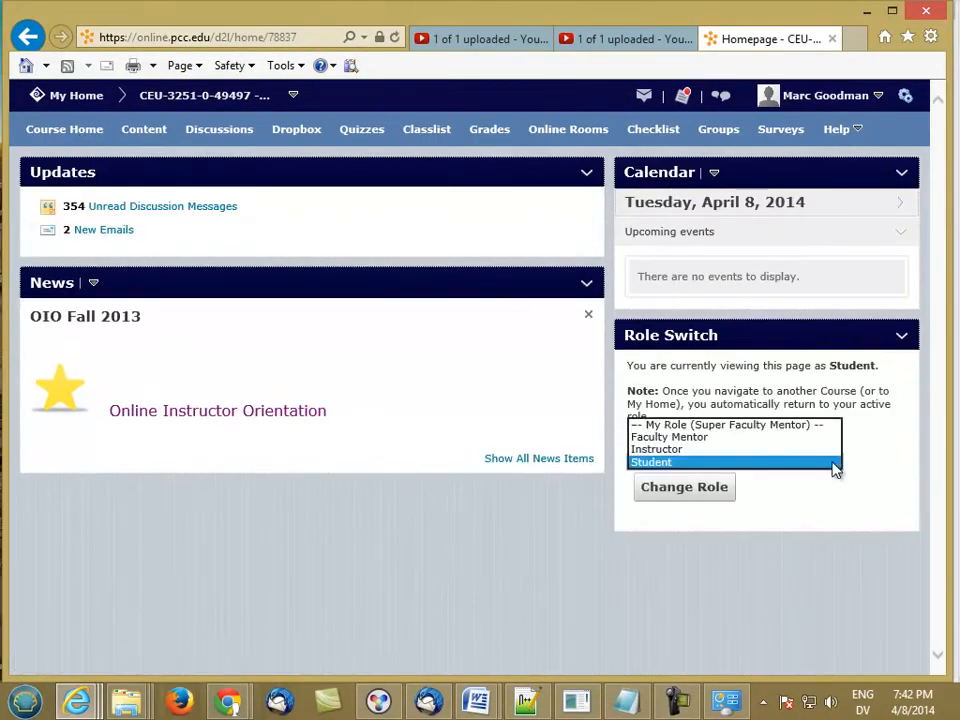
pyautogui.click(718, 454)
pyautogui.click(688, 489)
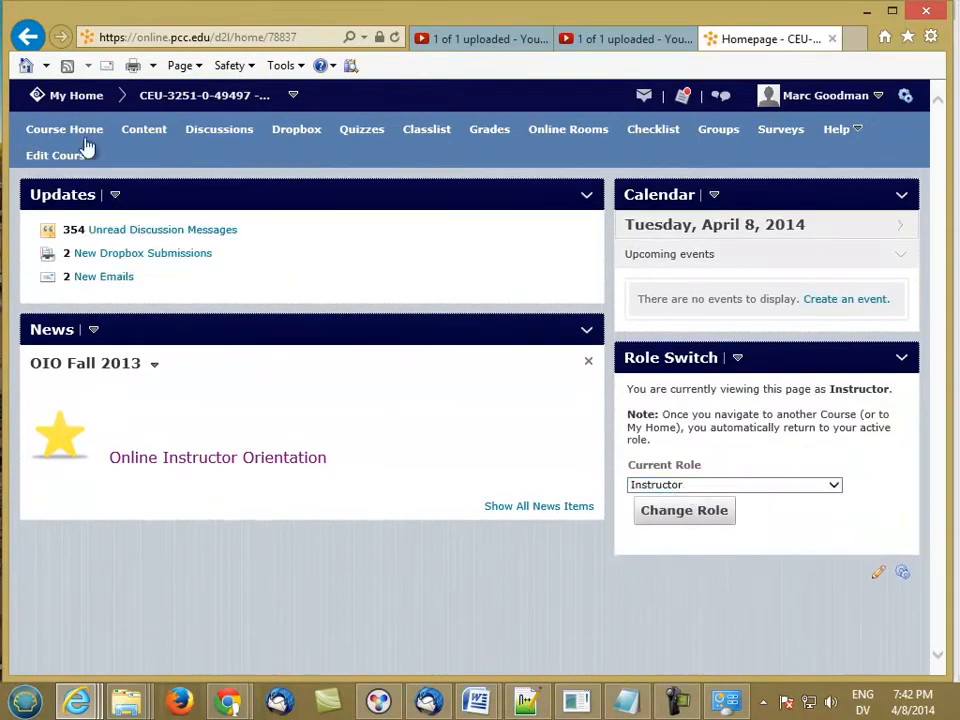
# - Open Module 2: Online Design Skills in the course content and display its date restrictions and release conditions for editing
pyautogui.click(146, 134)
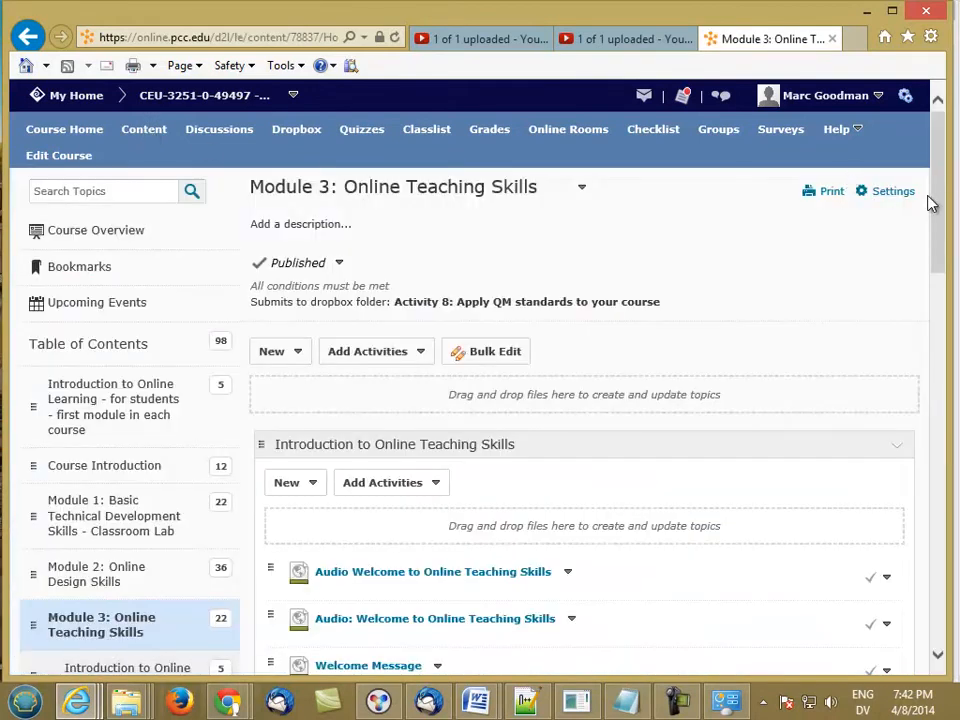
pyautogui.moveTo(944, 182); pyautogui.dragTo(940, 265)
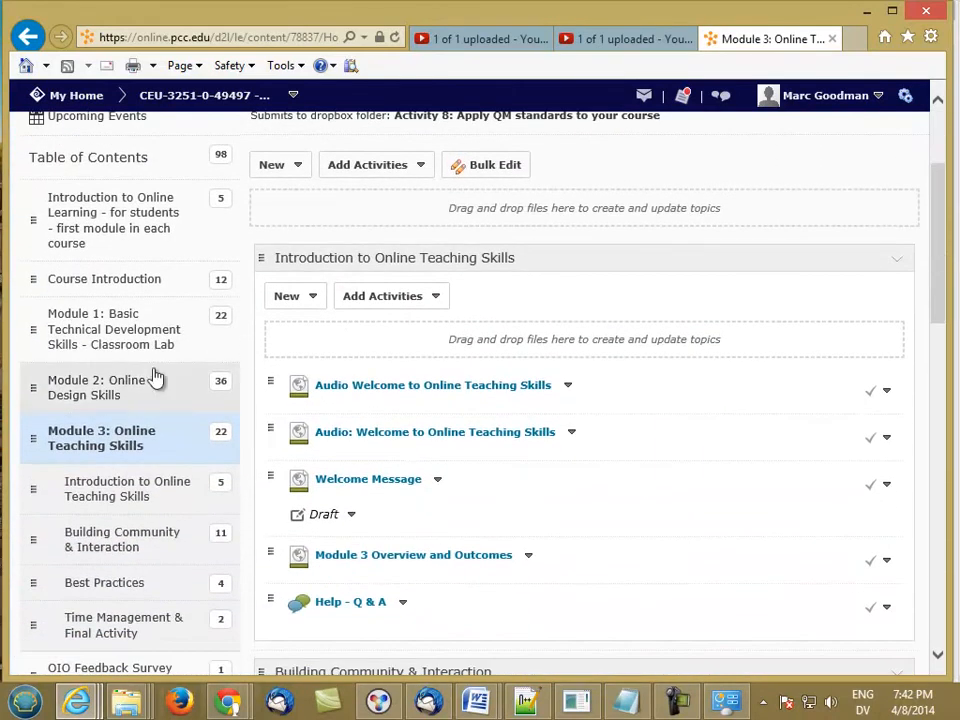
pyautogui.click(108, 392)
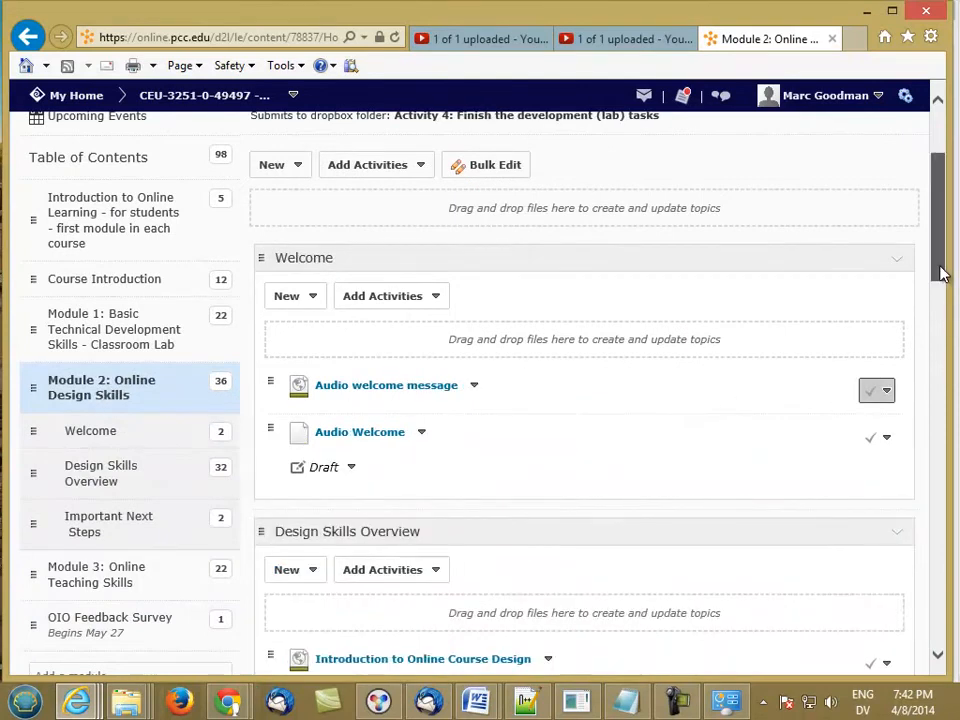
pyautogui.moveTo(940, 272); pyautogui.dragTo(940, 227)
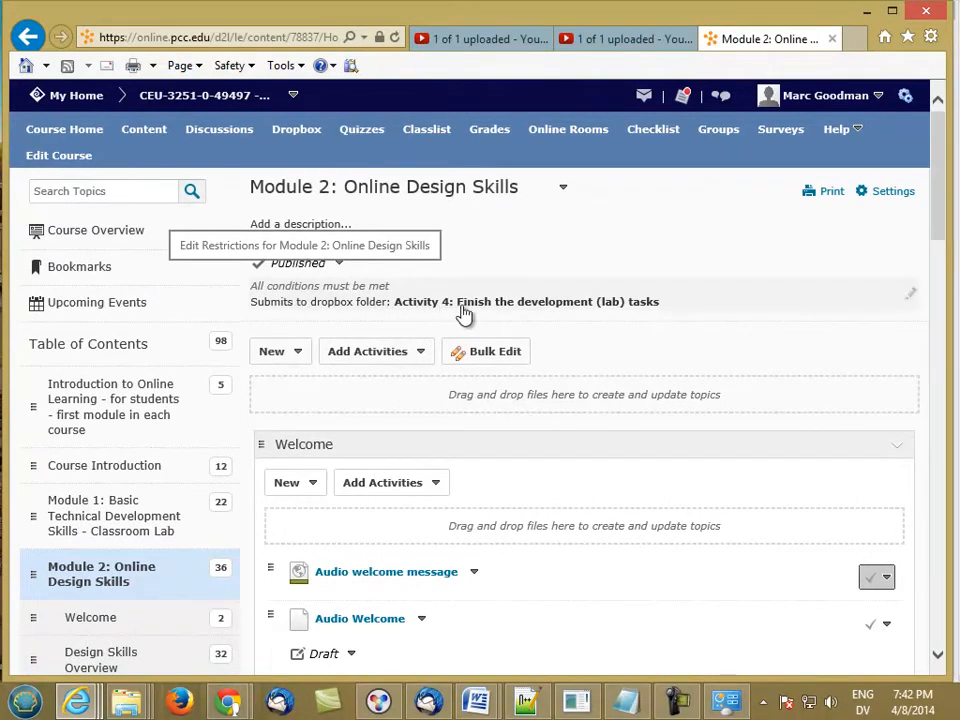
pyautogui.click(562, 311)
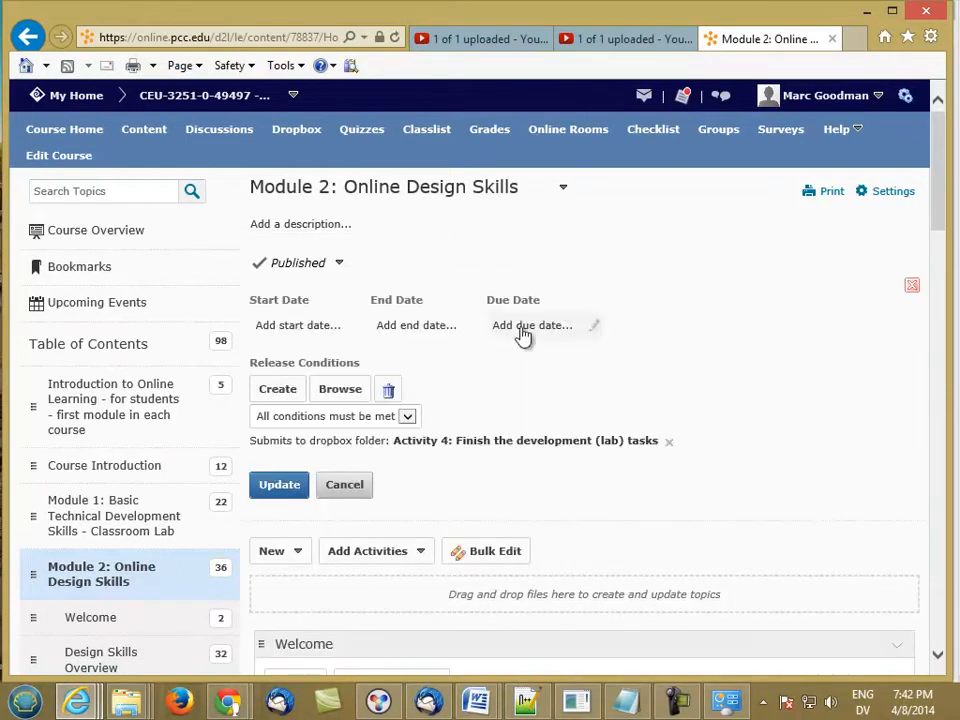
# - Start a new release condition for Module 2 and review the available condition types, from checklist to surveys
pyautogui.click(278, 390)
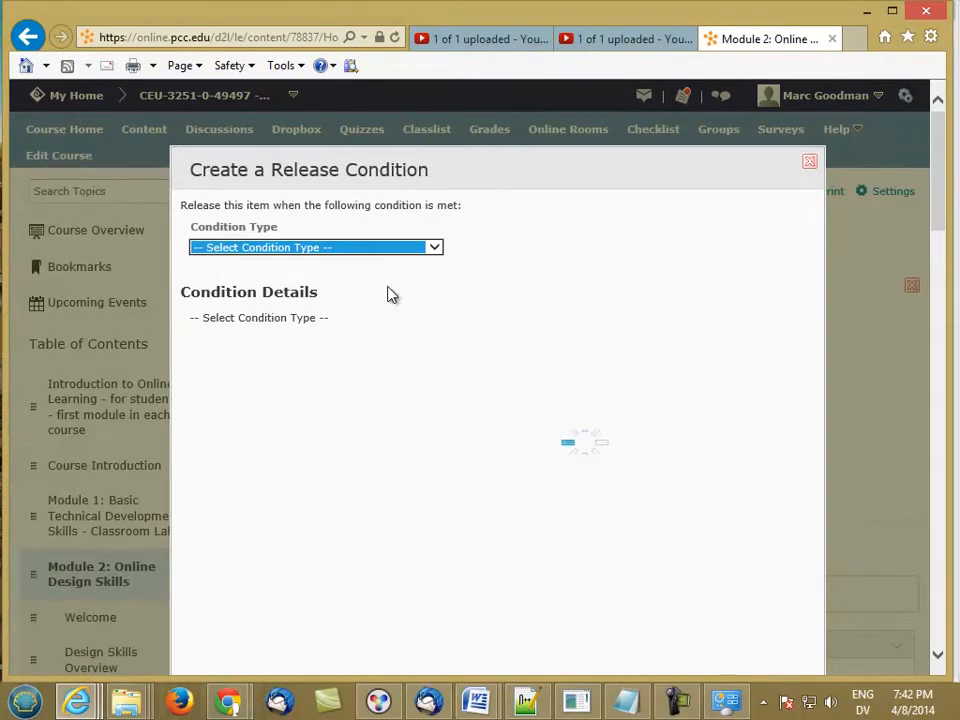
pyautogui.click(435, 248)
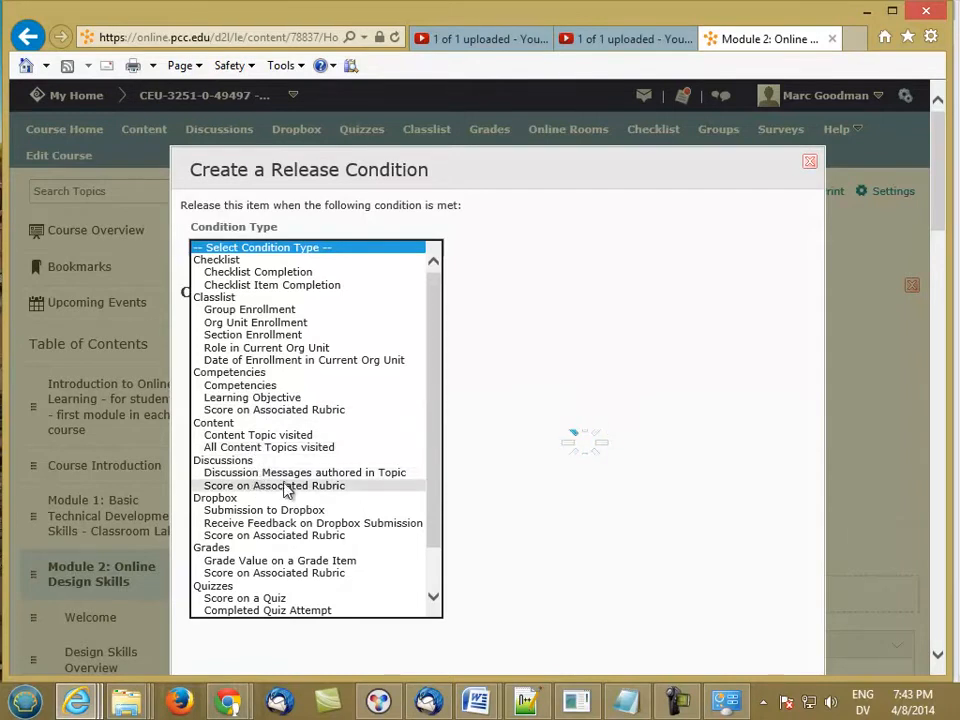
pyautogui.moveTo(437, 497); pyautogui.dragTo(431, 555)
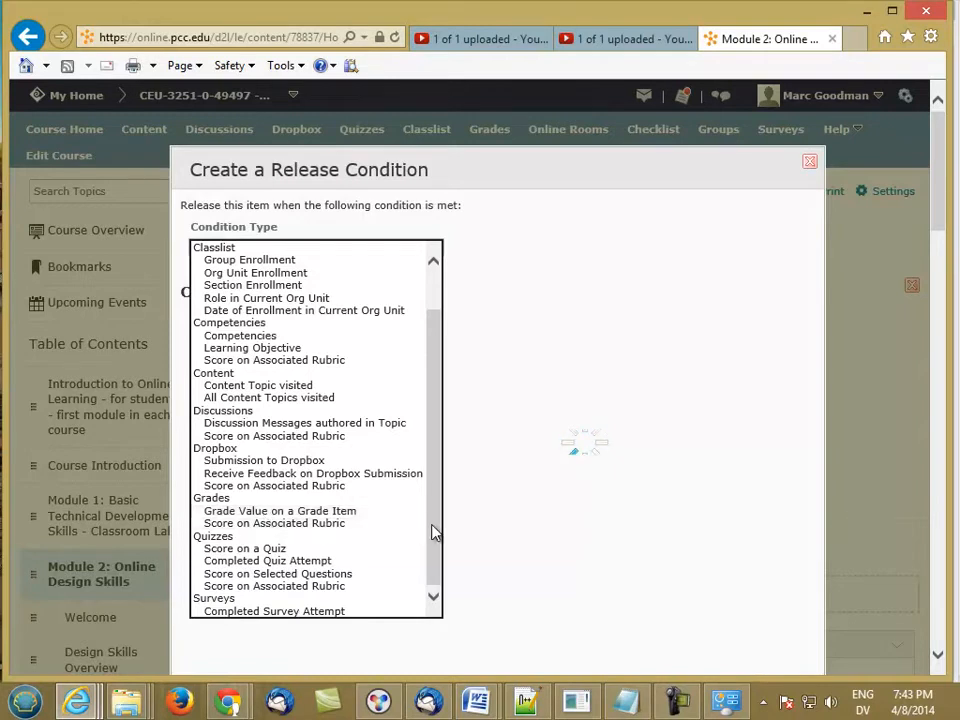
pyautogui.click(474, 238)
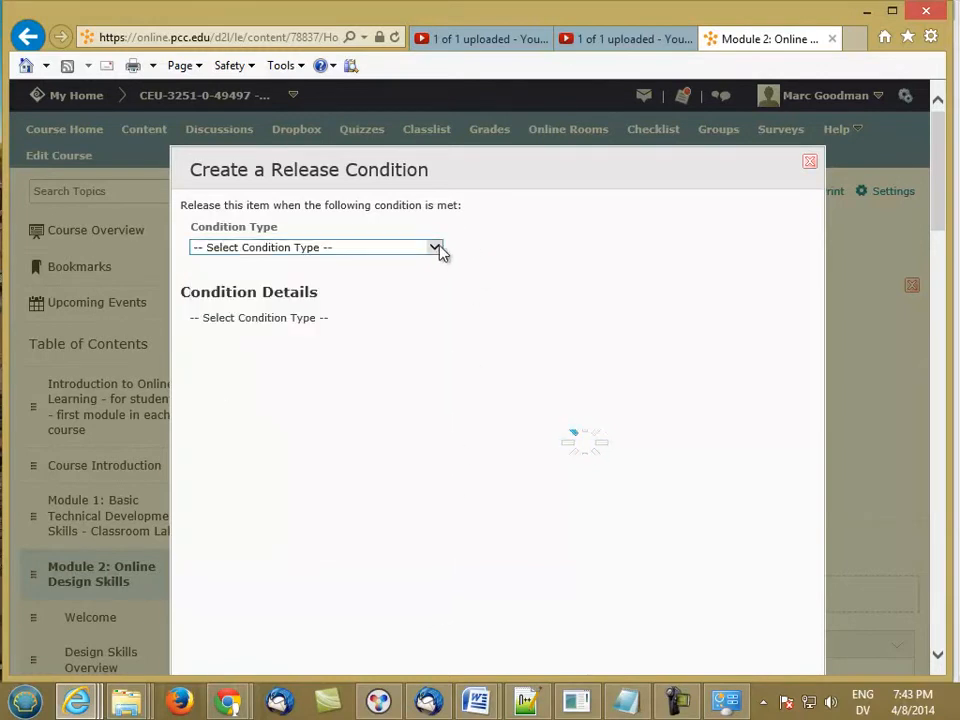
# - Set up a Grade Value on a Grade Item condition requiring Activity 5: QM quiz > 75%, and cancel it without creating it
pyautogui.click(436, 249)
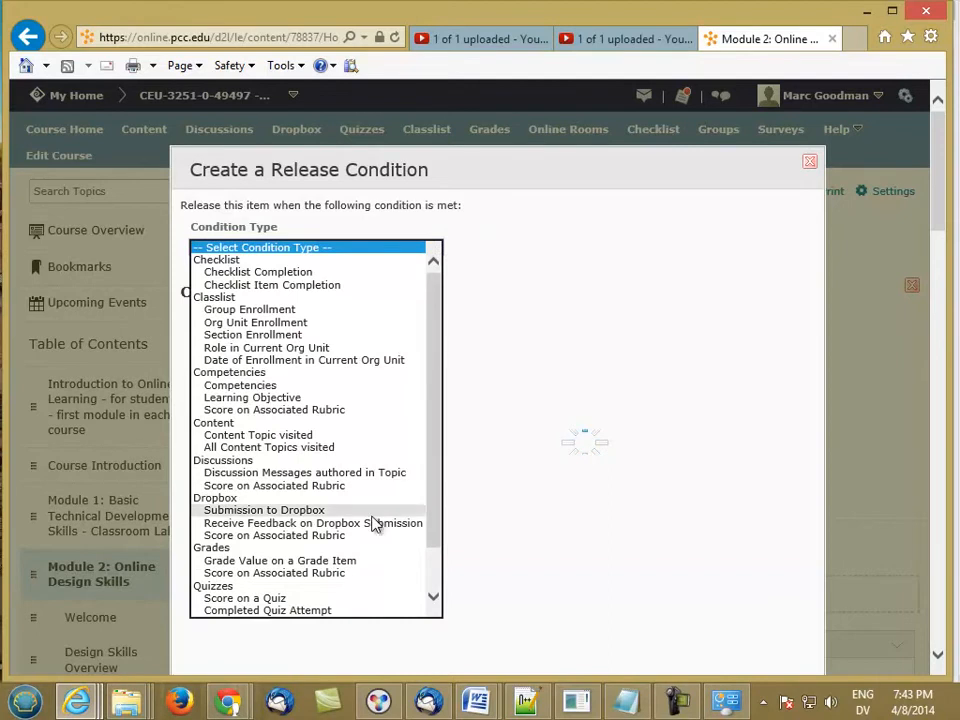
pyautogui.click(325, 563)
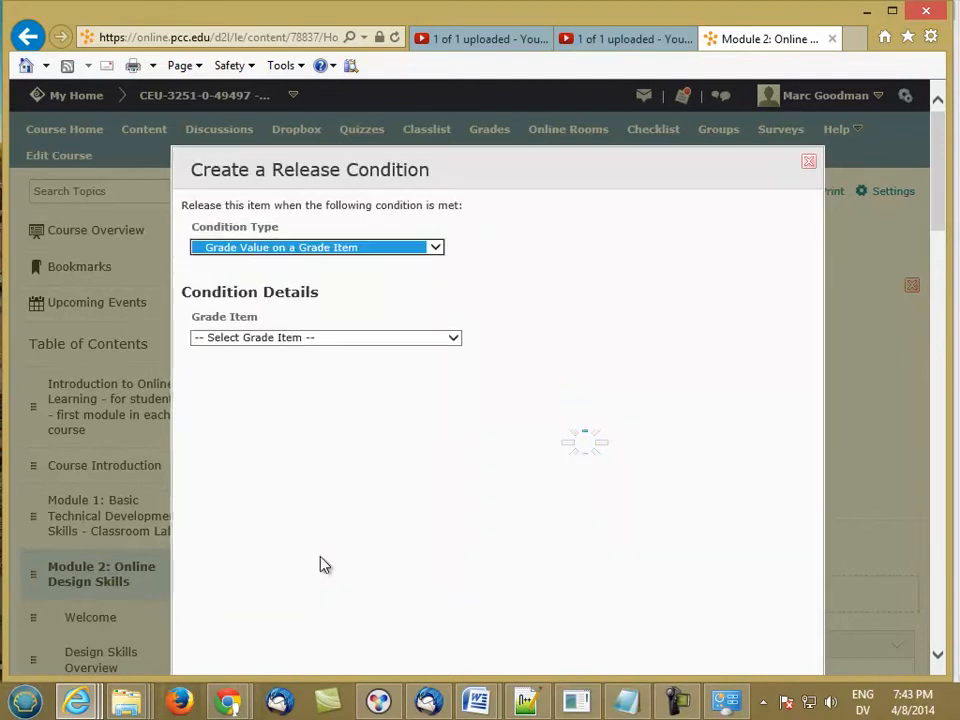
pyautogui.click(454, 342)
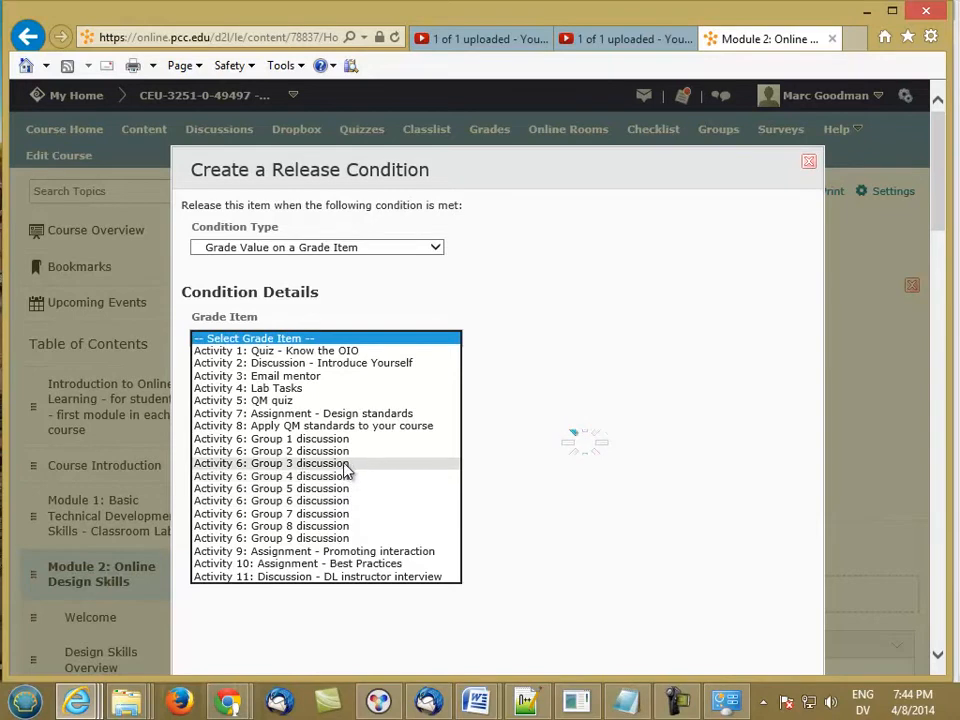
pyautogui.click(315, 400)
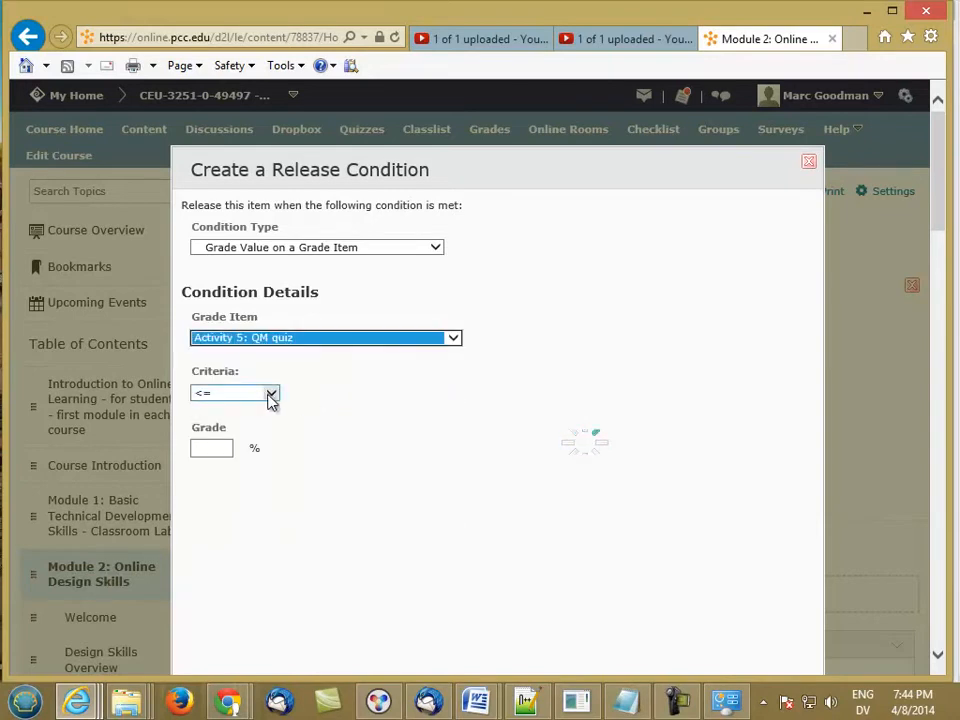
pyautogui.click(270, 395)
pyautogui.click(253, 431)
pyautogui.click(213, 449)
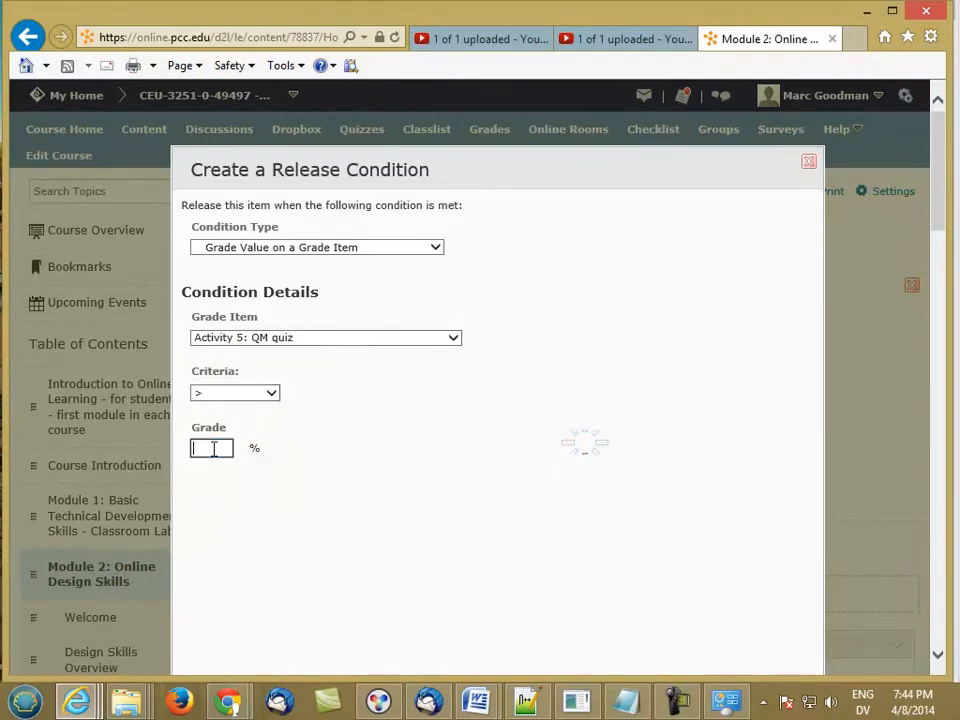
pyautogui.write('75')
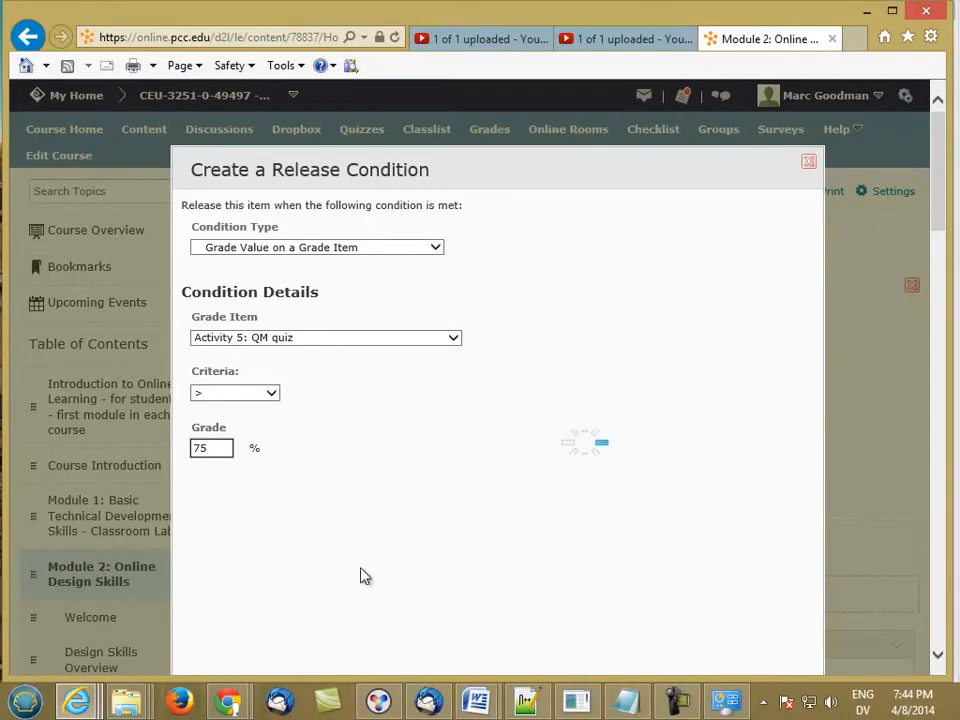
pyautogui.moveTo(943, 208); pyautogui.dragTo(939, 259)
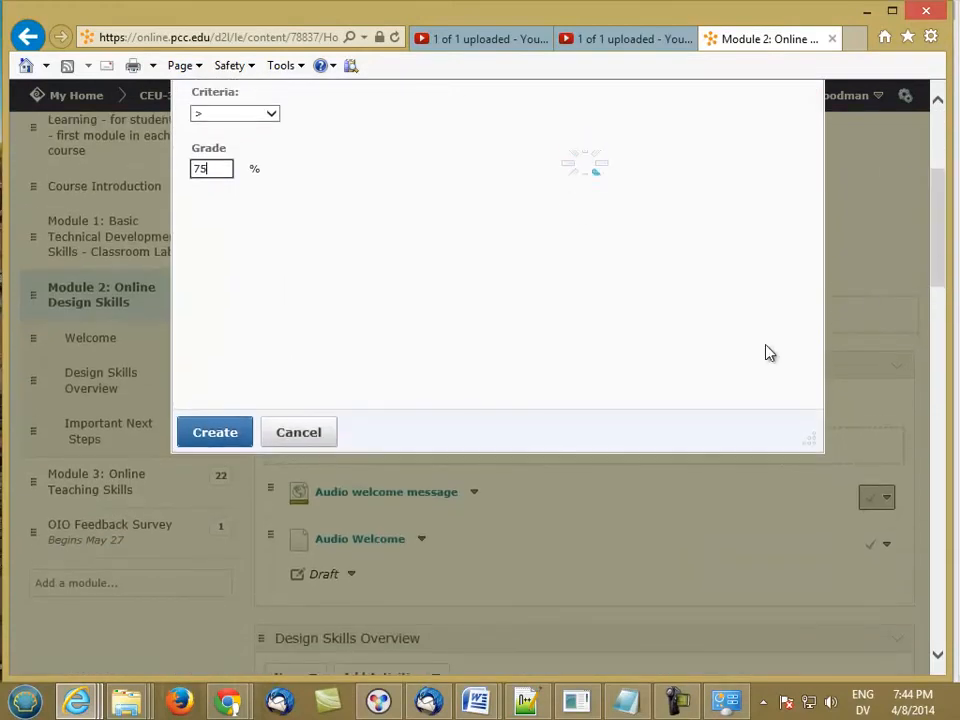
pyautogui.click(301, 434)
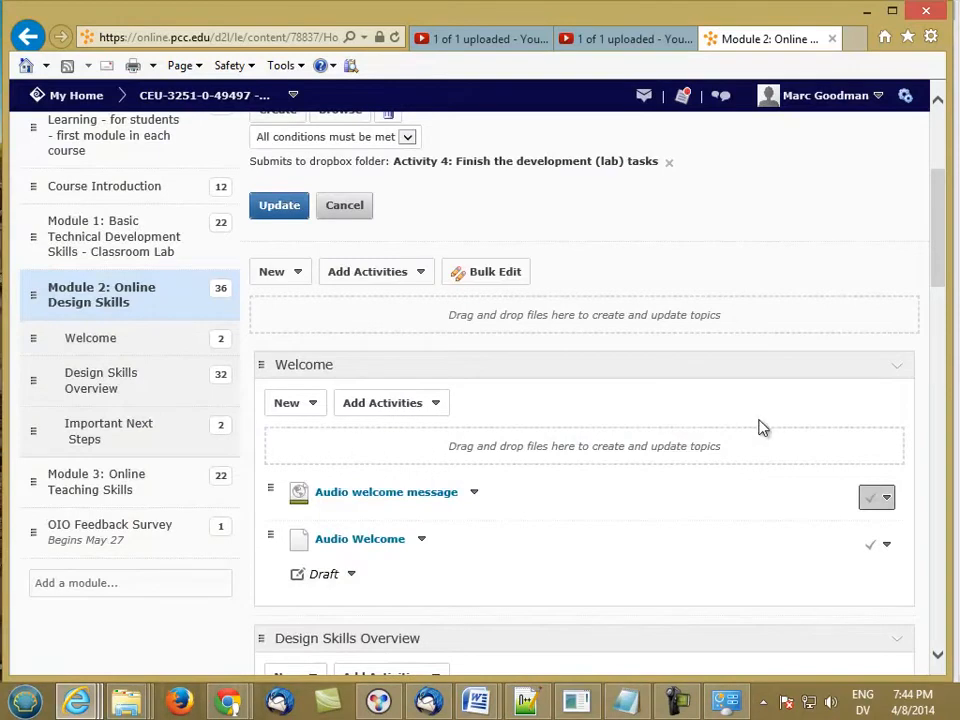
# - Open Module 3: Online Teaching Skills in the course content and view its release conditions
pyautogui.moveTo(938, 277); pyautogui.dragTo(938, 272)
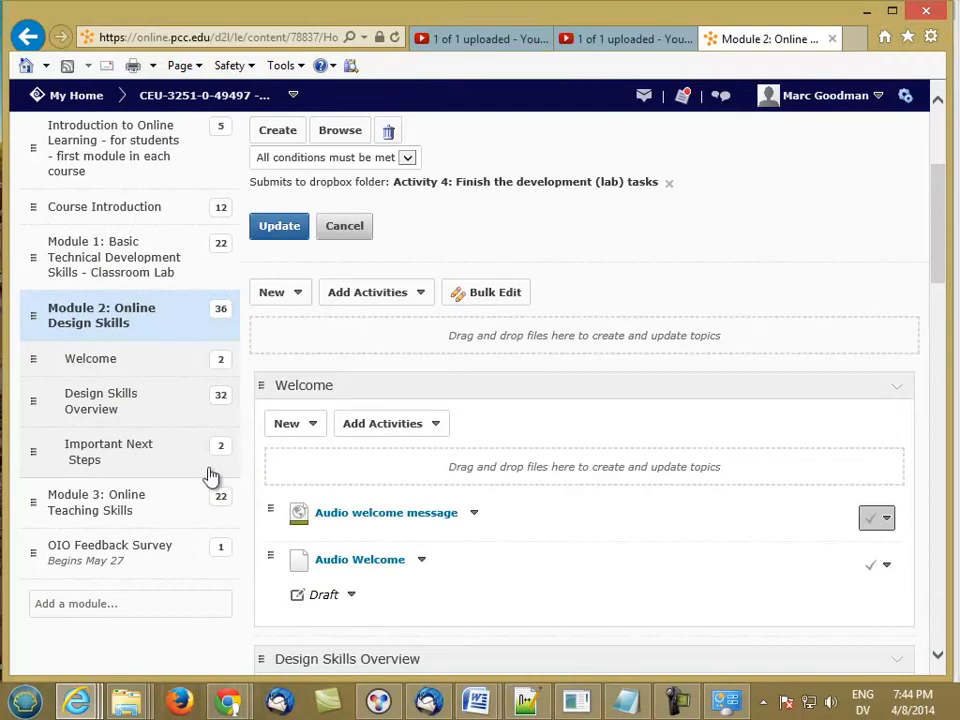
pyautogui.click(128, 512)
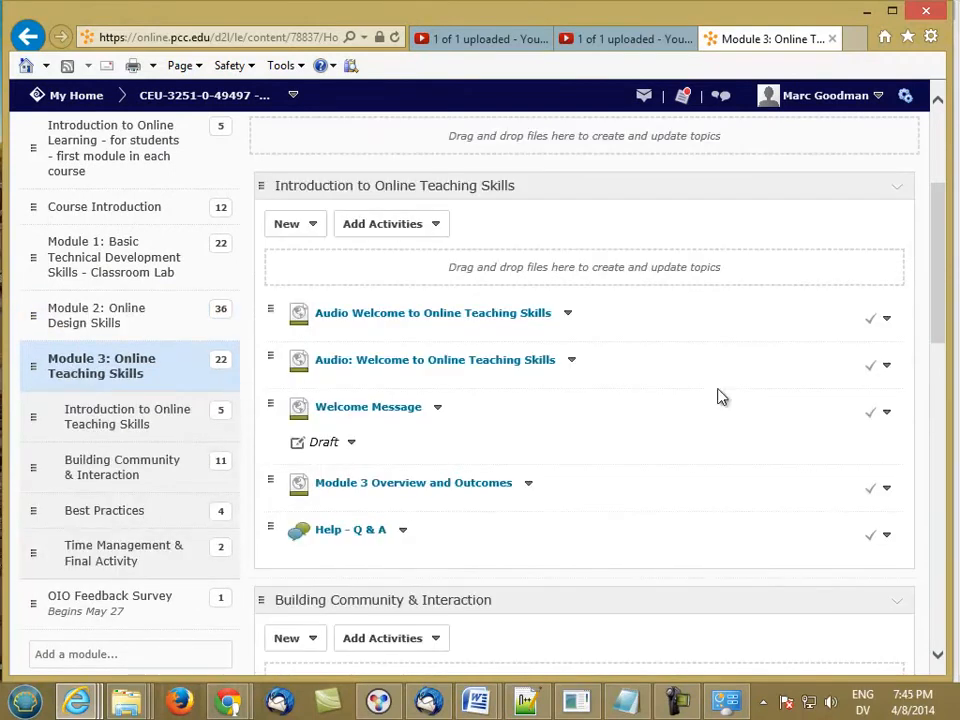
pyautogui.moveTo(940, 326); pyautogui.dragTo(945, 246)
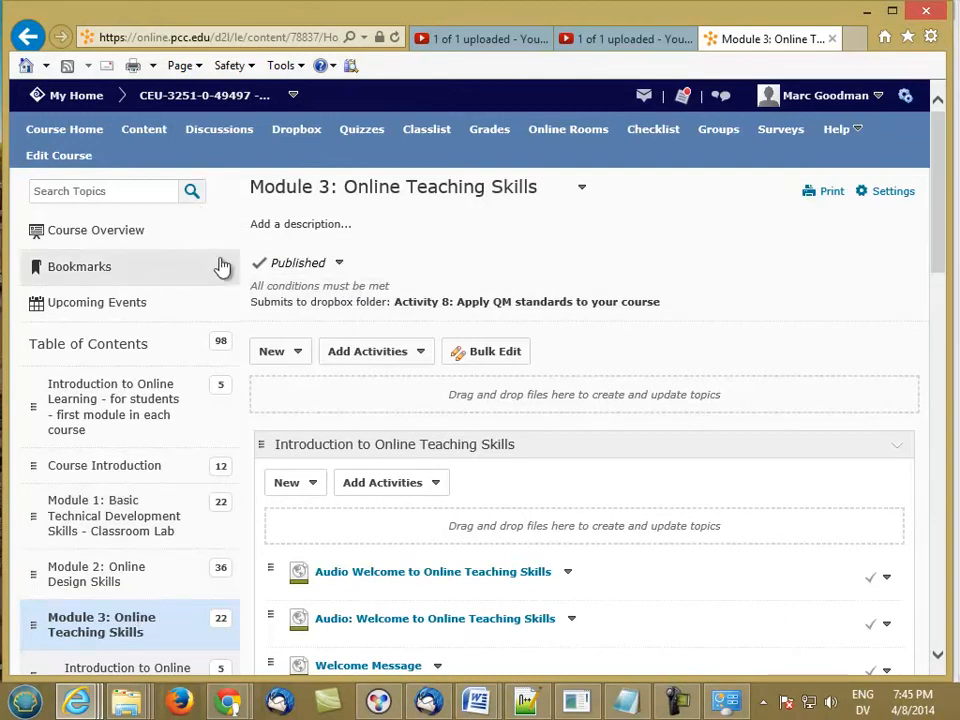
# - Open the discussion topic Activity 2: Discussion - Your Introduction for editing and display its restrictions
pyautogui.click(220, 143)
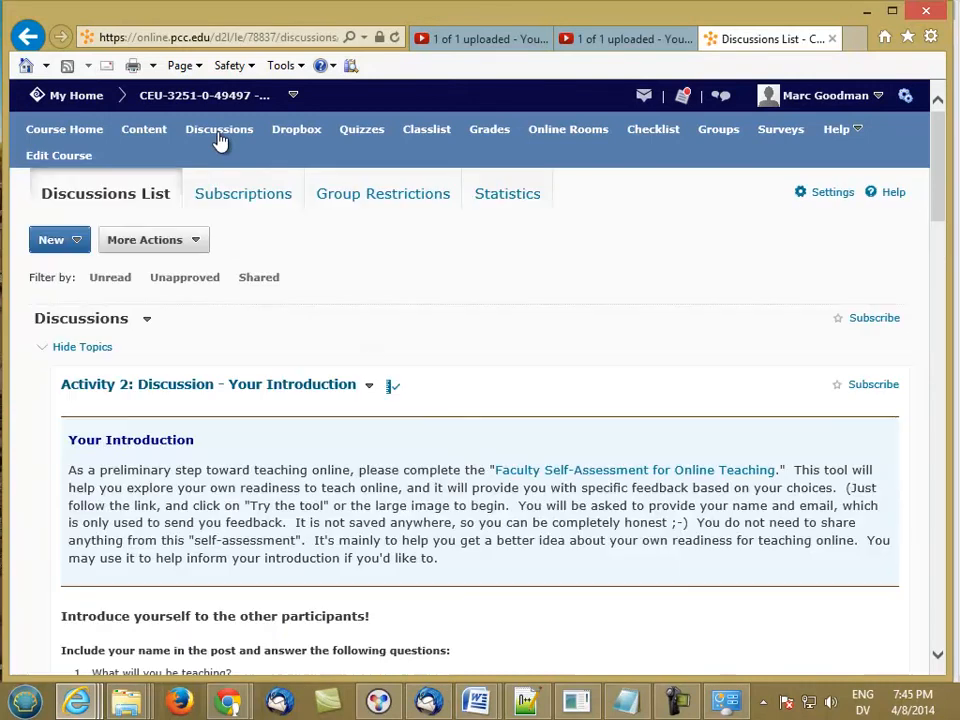
pyautogui.click(372, 388)
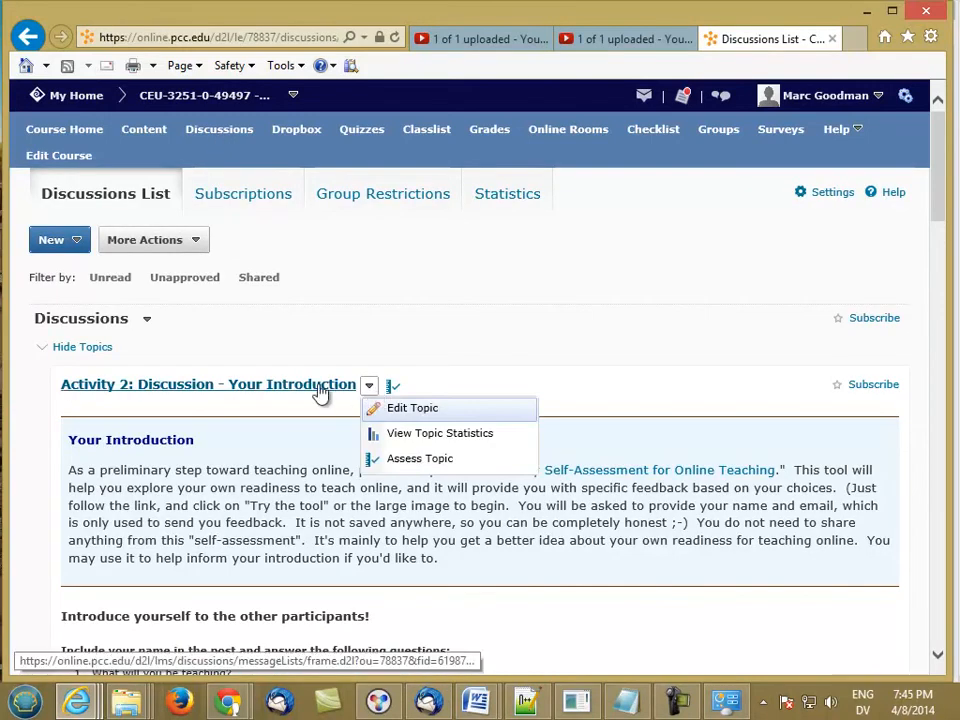
pyautogui.click(405, 408)
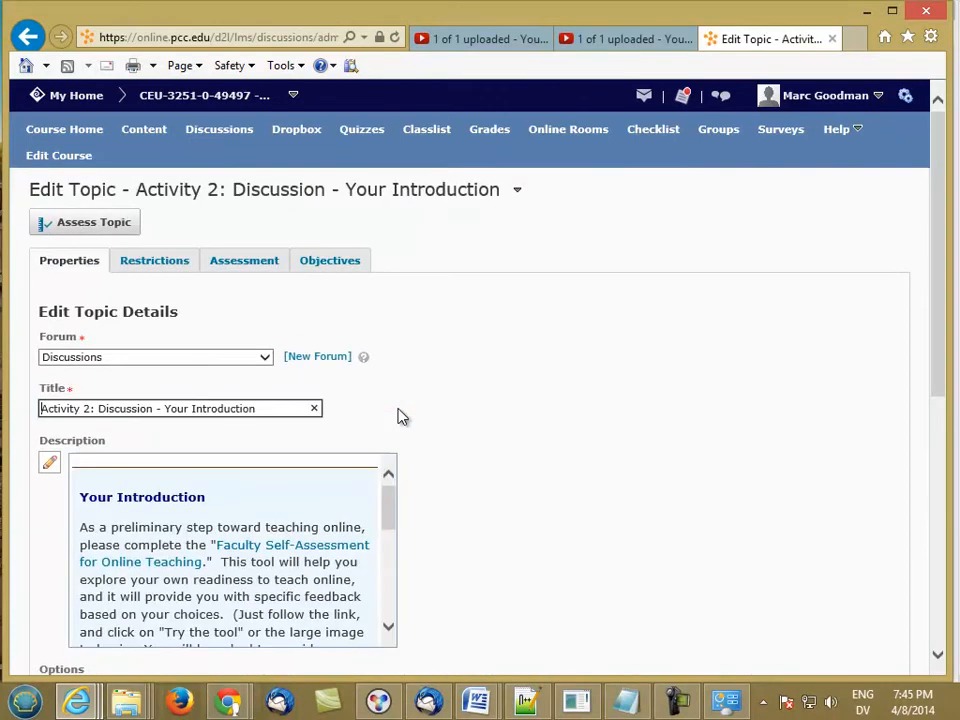
pyautogui.click(153, 269)
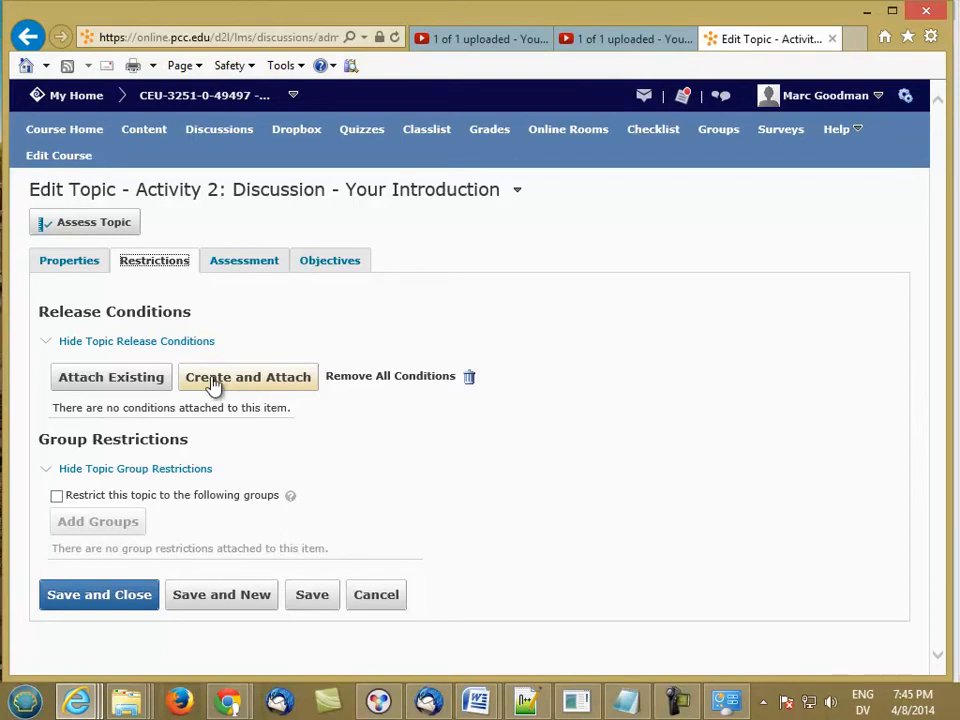
# - Display the restrictions of the dropbox folder Activity 4: Finish the development (lab) tasks, and return to the folder list
pyautogui.click(279, 136)
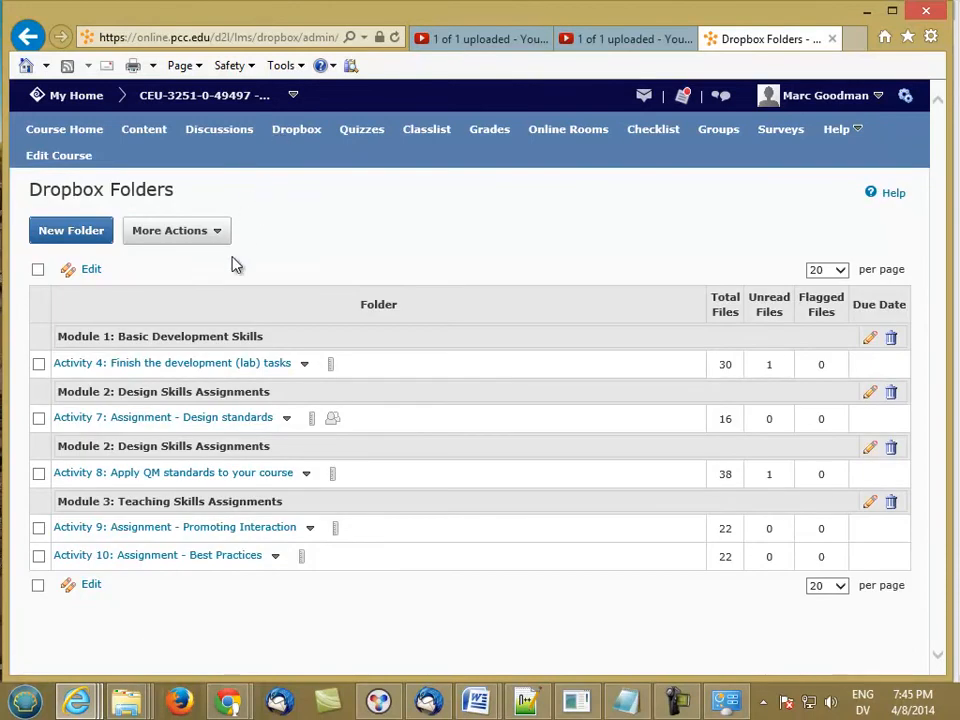
pyautogui.click(304, 366)
pyautogui.click(350, 392)
pyautogui.click(166, 232)
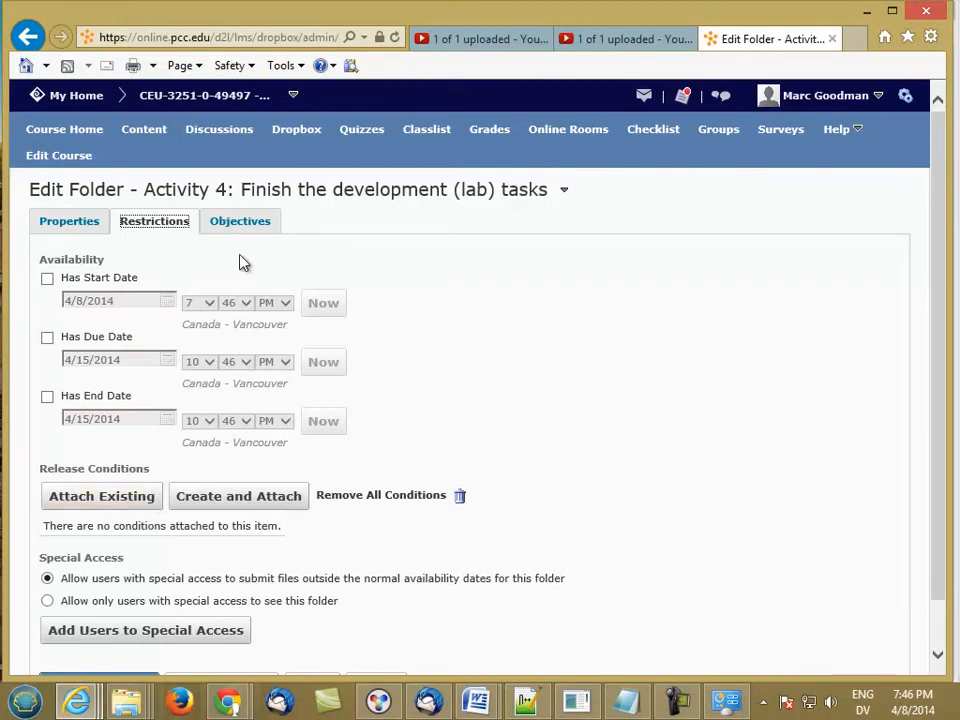
pyautogui.click(296, 130)
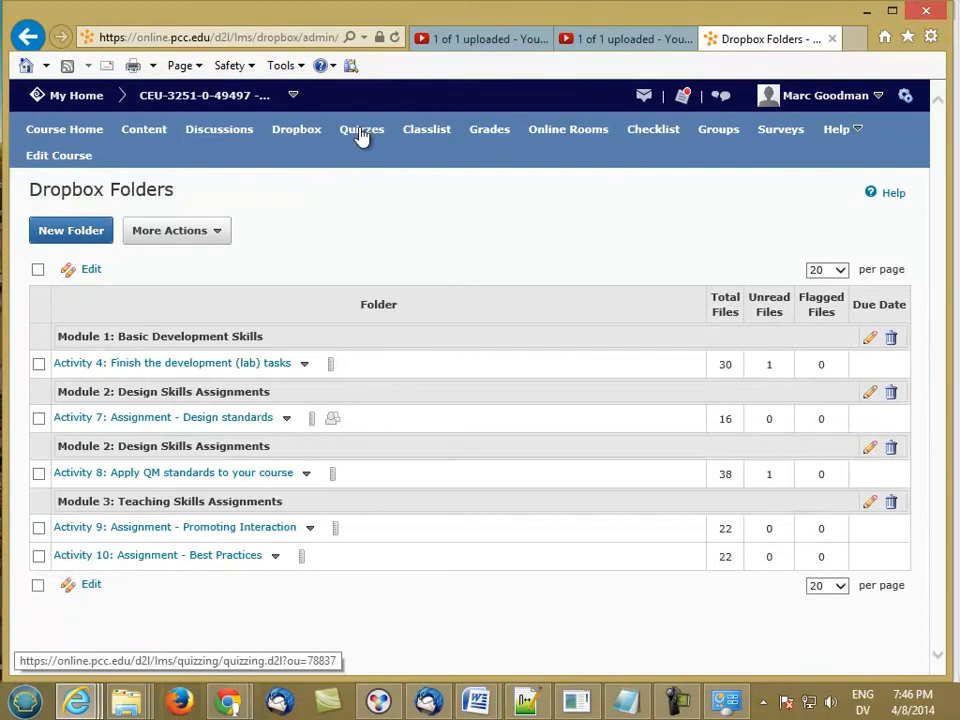
# - View the course's quiz list and switch to the Chrome window showing the Exam 2 Challenge quiz restrictions
pyautogui.click(361, 135)
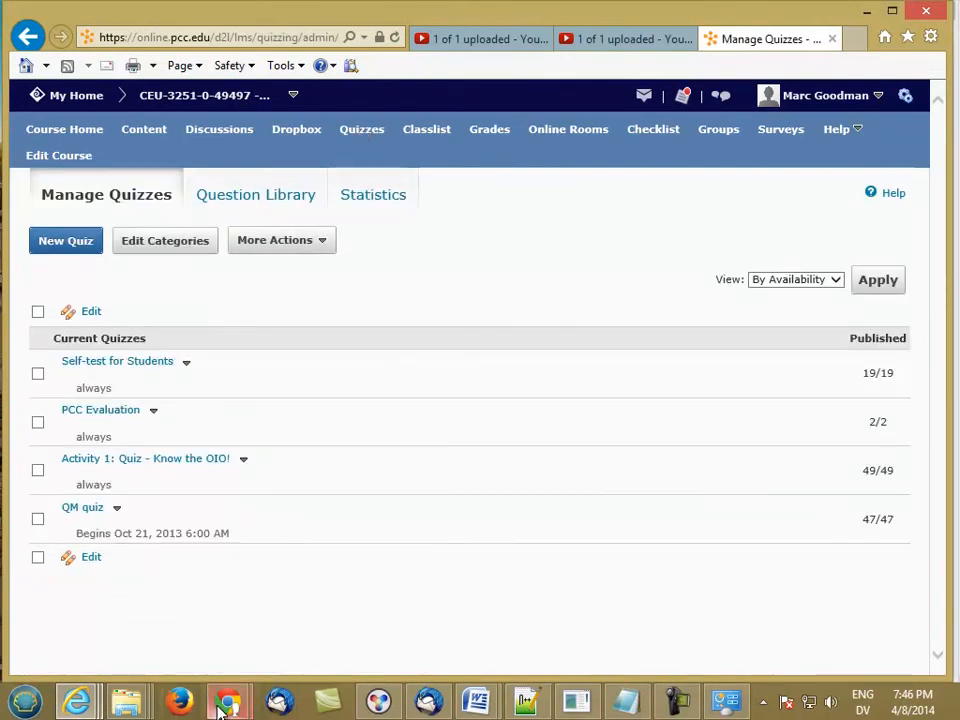
pyautogui.moveTo(222, 705)
pyautogui.click(290, 634)
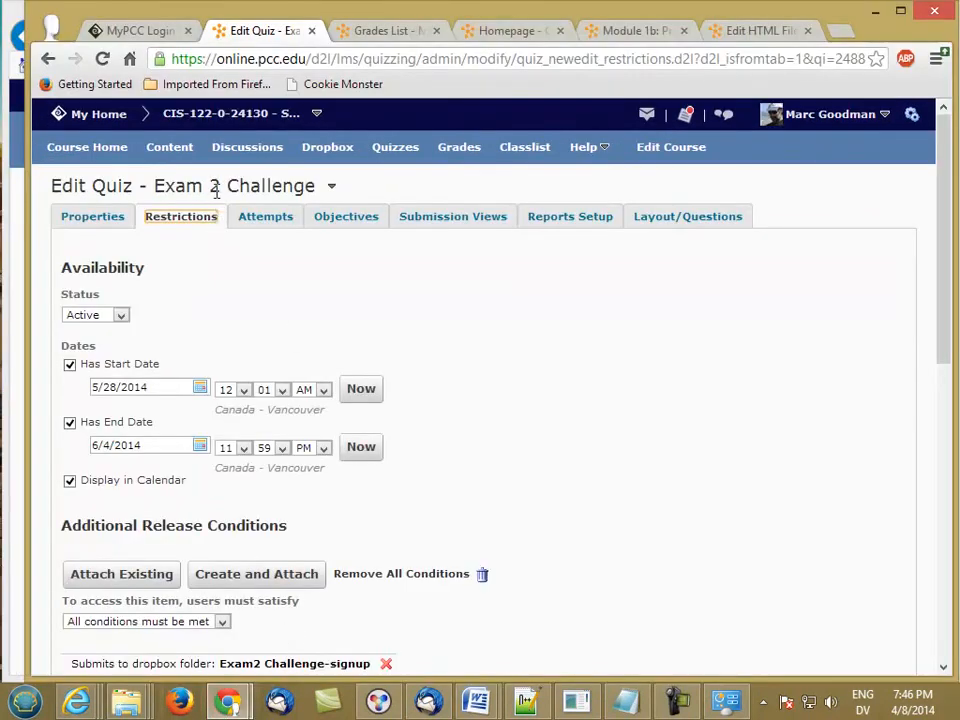
# - Check the exam signup folders in the CIS-122 dropbox and display the restrictions of the Exam 2 Basic quiz
pyautogui.click(322, 148)
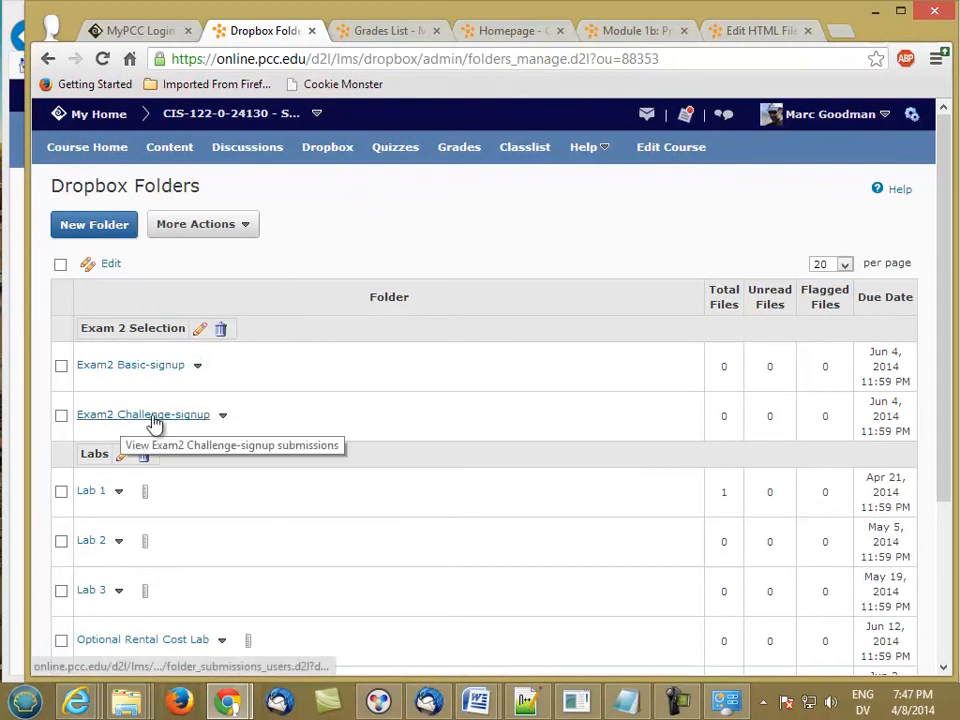
pyautogui.click(396, 159)
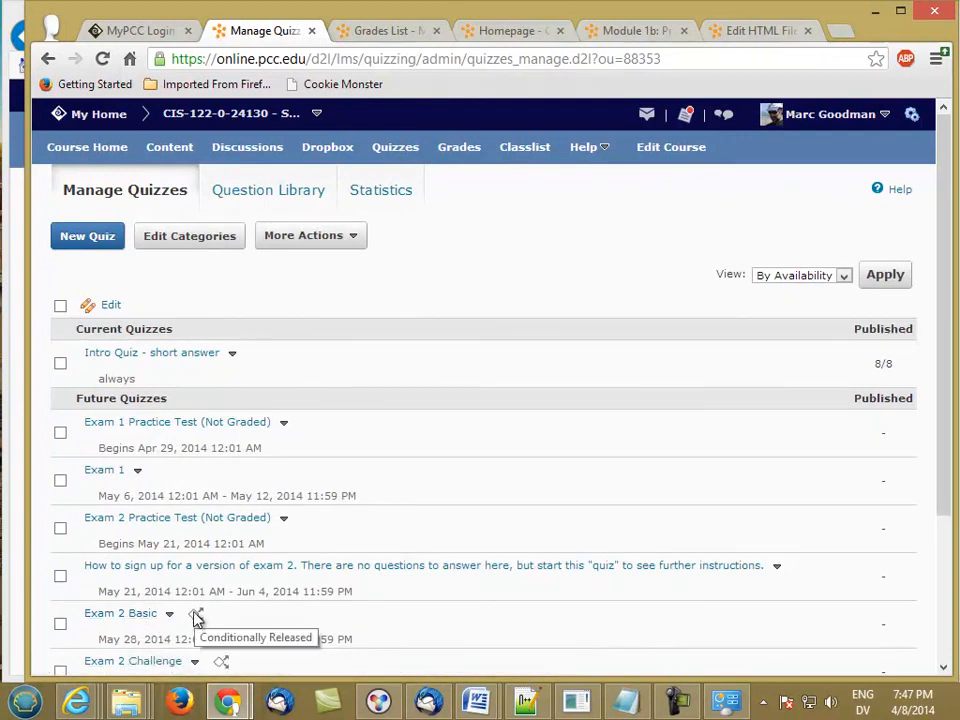
pyautogui.click(104, 615)
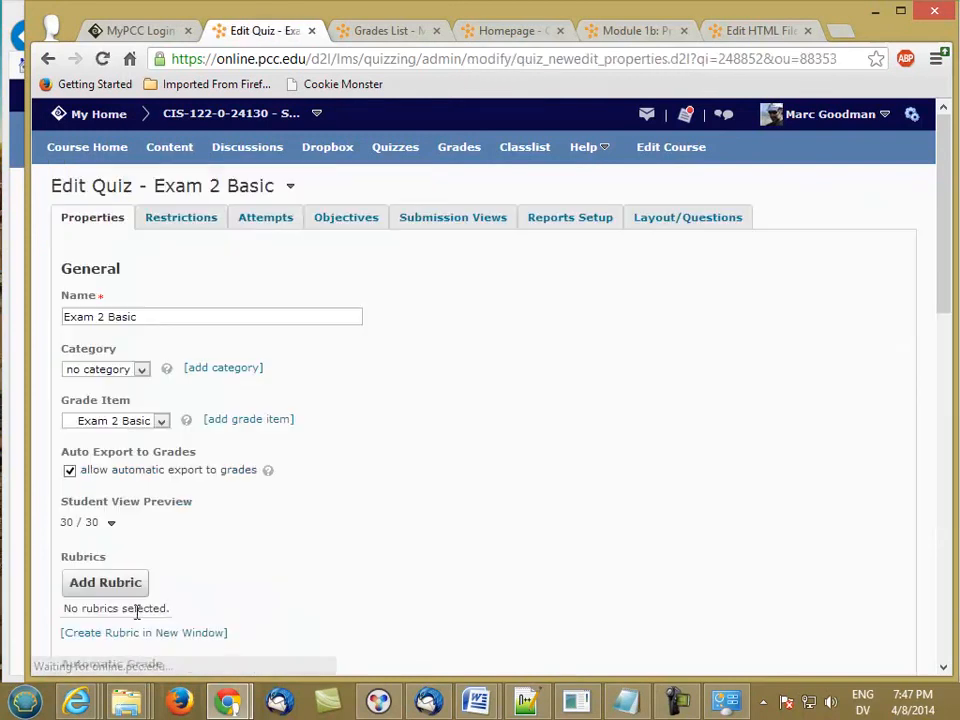
pyautogui.click(186, 224)
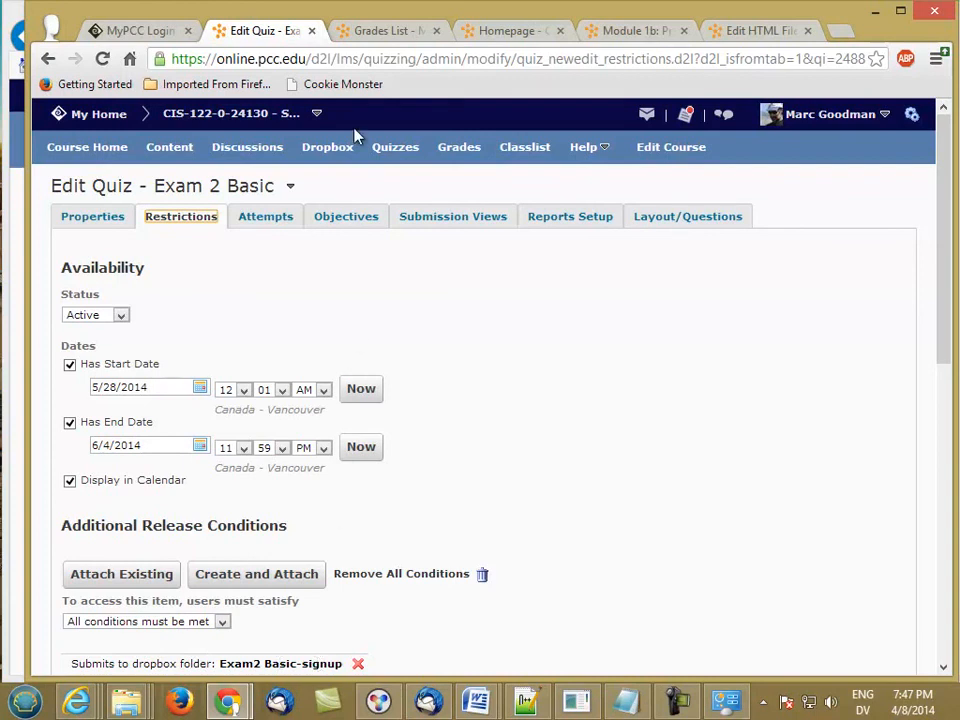
# - Return to the quiz list and display the restrictions of the Exam 2 Challenge quiz
pyautogui.click(394, 148)
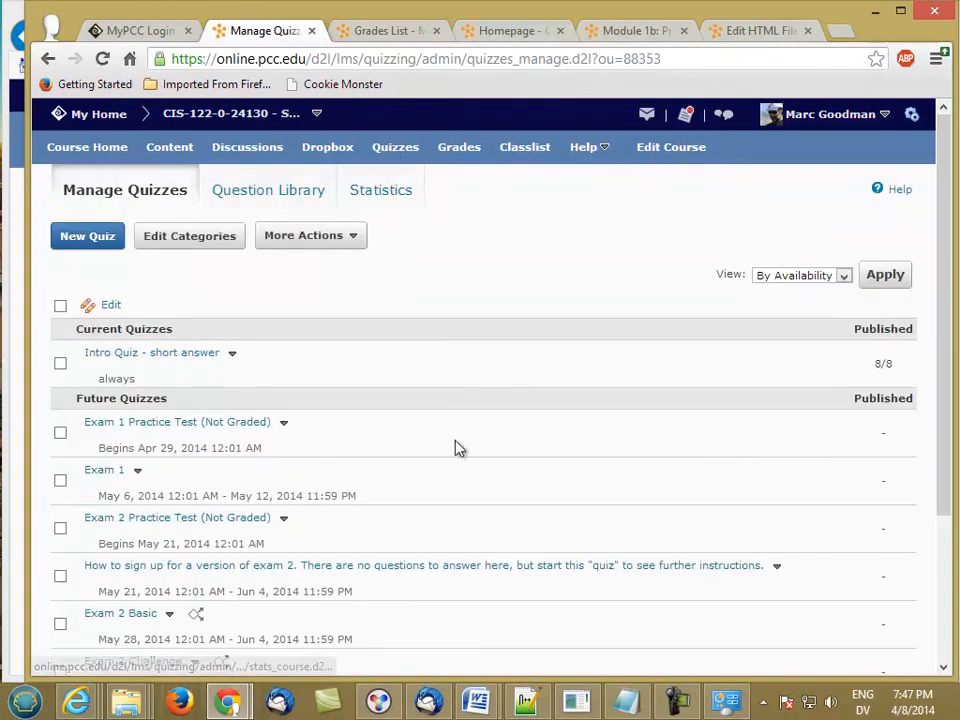
pyautogui.scroll(-1, 940, 437)
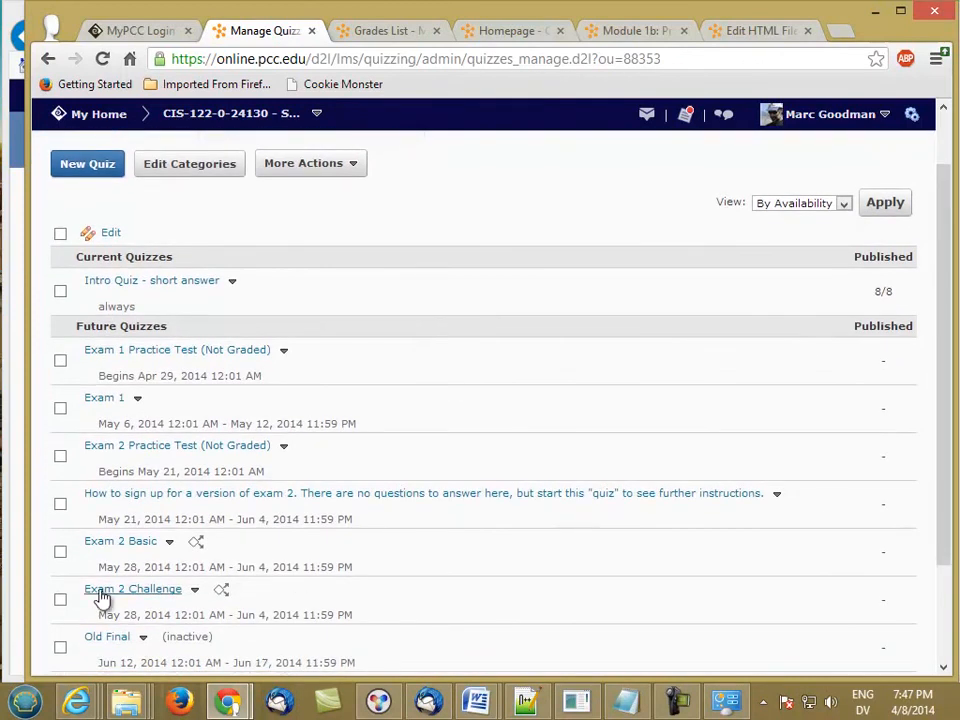
pyautogui.click(95, 592)
pyautogui.click(172, 227)
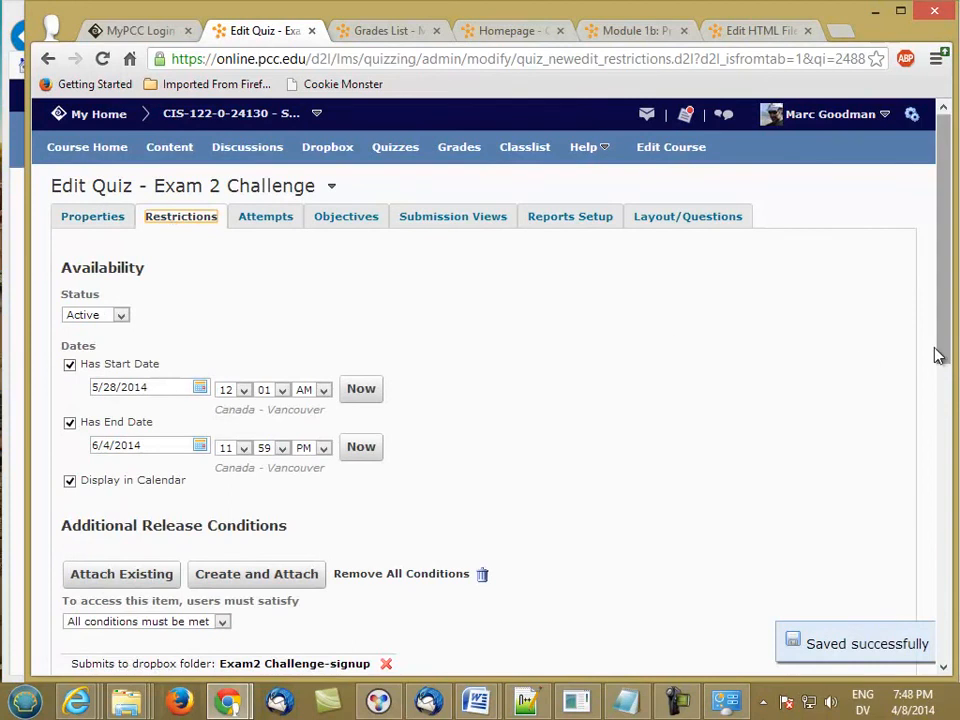